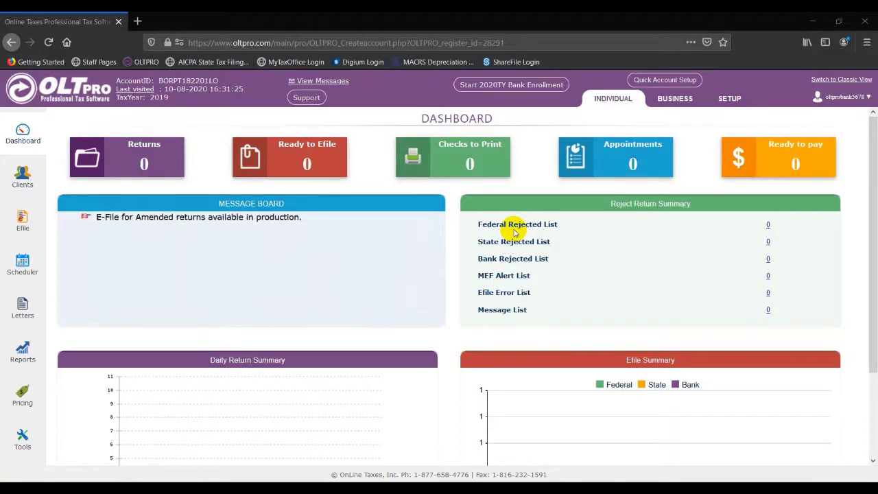
- Launch the 2020TY bank enrollment from the dashboard header link
click(535, 87)
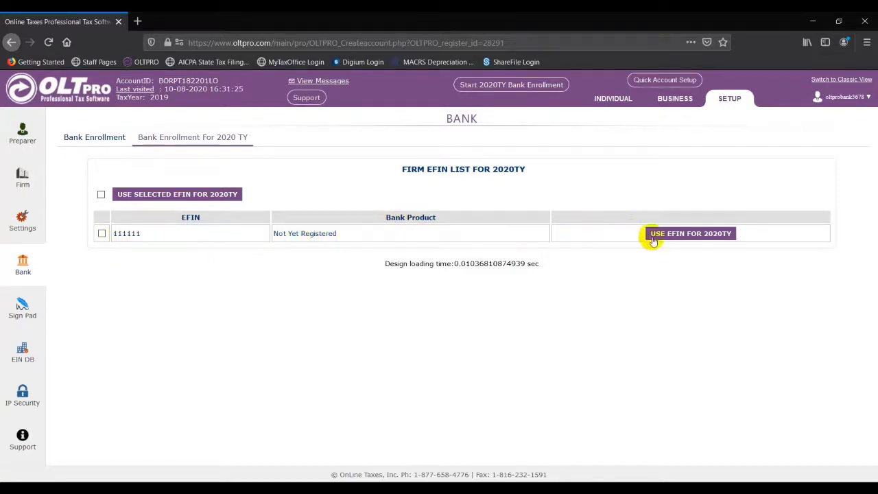
- Use EFIN 111111 for the 2020 tax year and begin its bank enrollment
click(695, 235)
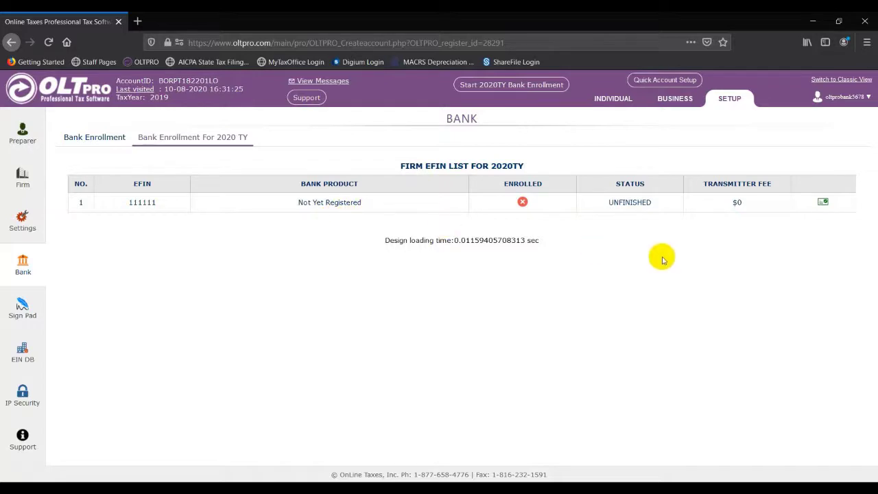
click(824, 205)
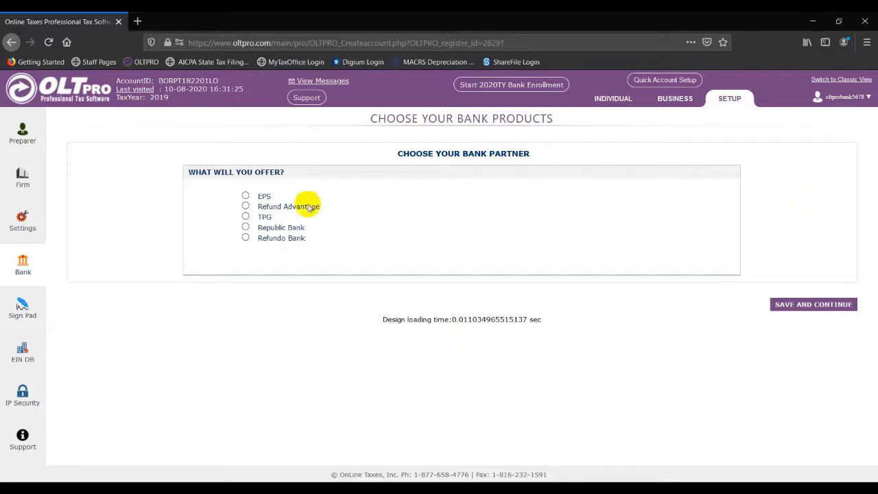
- Select EPS as the bank partner and confirm Yes to continuing with EPS Financial Products
click(246, 197)
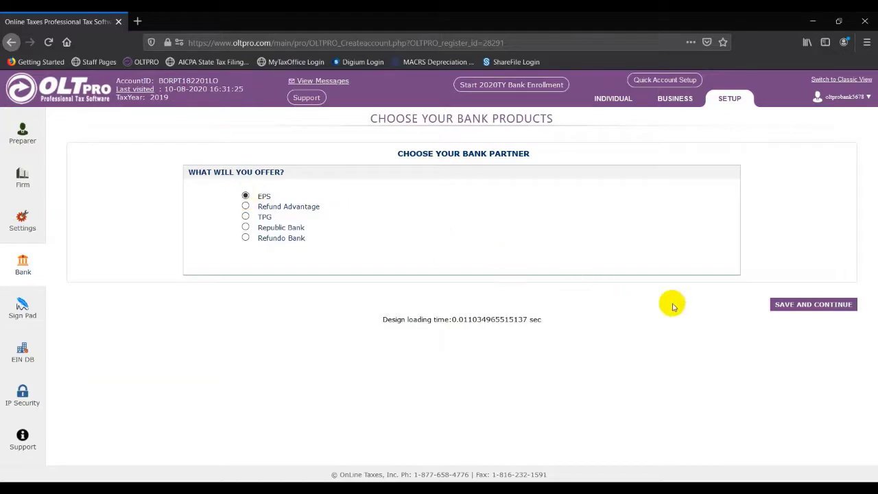
click(794, 306)
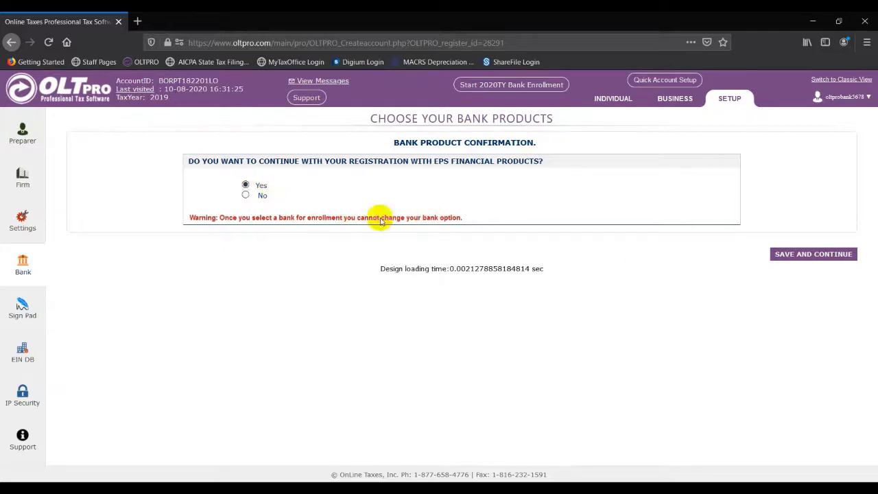
click(803, 255)
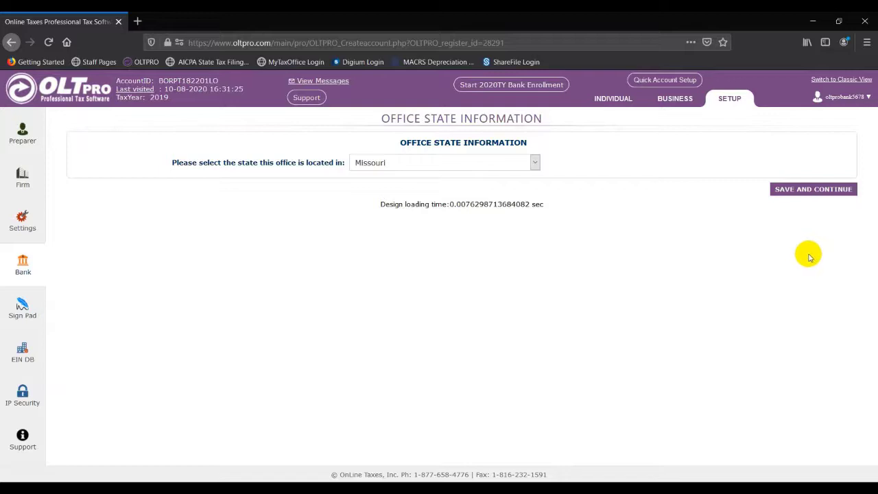
- Keep Missouri as the office state and continue to the EPS Registration form
click(806, 192)
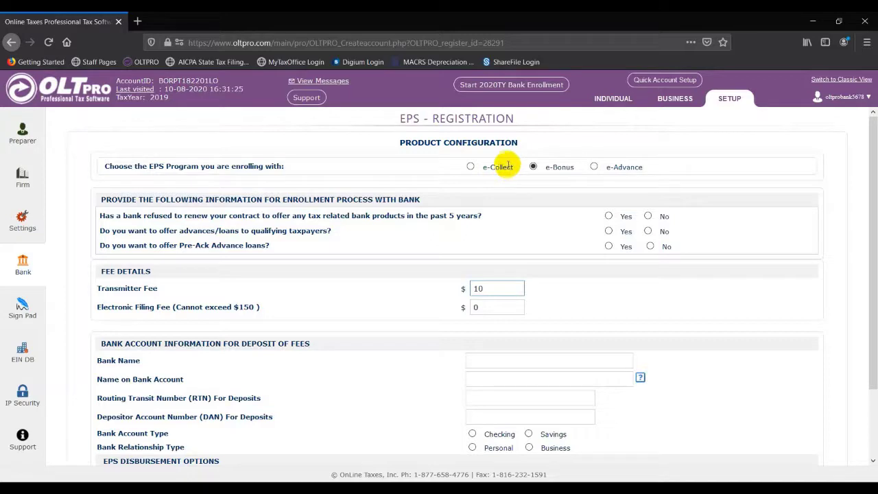
- Answer No to prior bank refusal and Yes to advances/loans and Pre-Ack Advance loans
click(648, 217)
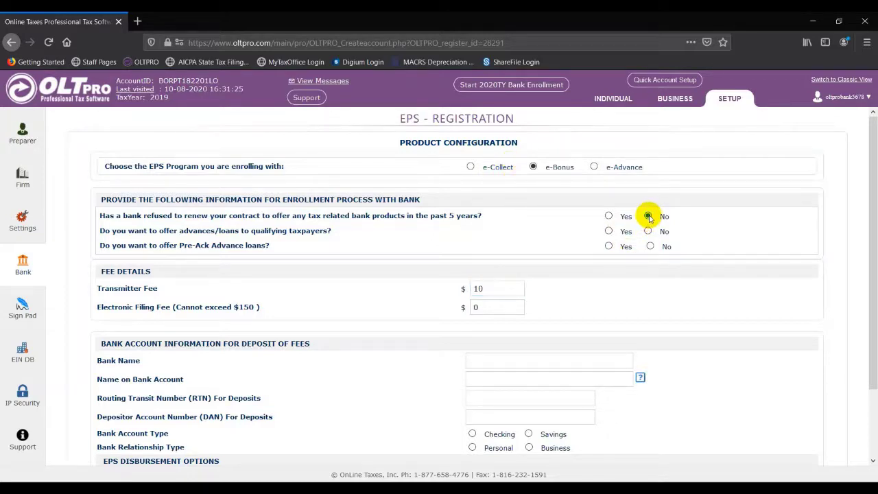
click(609, 231)
click(608, 246)
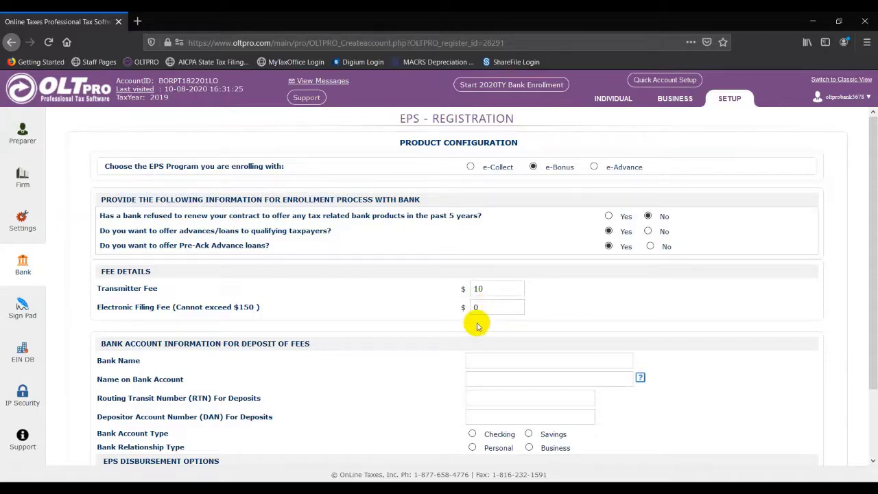
scroll(480, 321, down, 2)
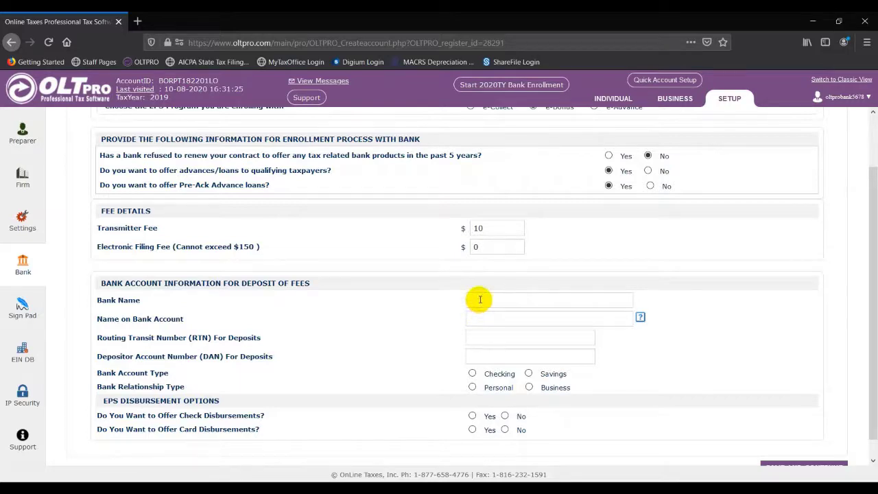
- Enter Test Bank with the account holder name, routing number 101201863 and depositor account number
click(480, 300)
text(Test)
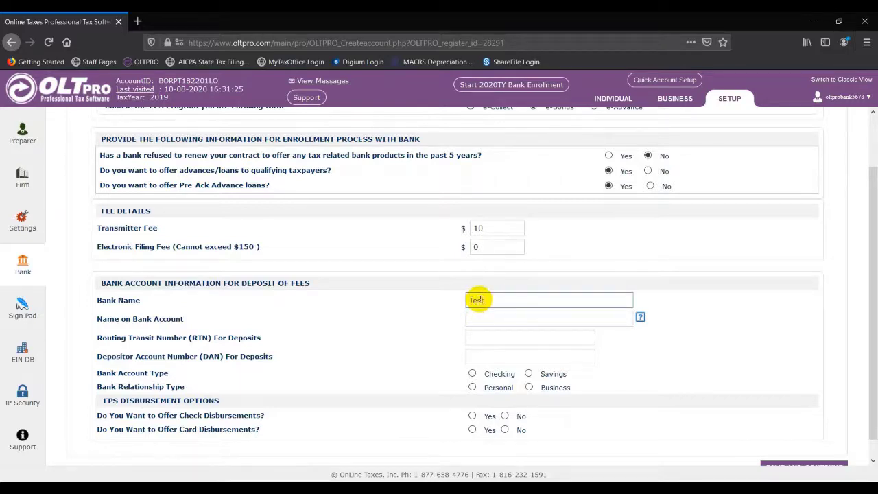
text( Bank)
key(Tab)
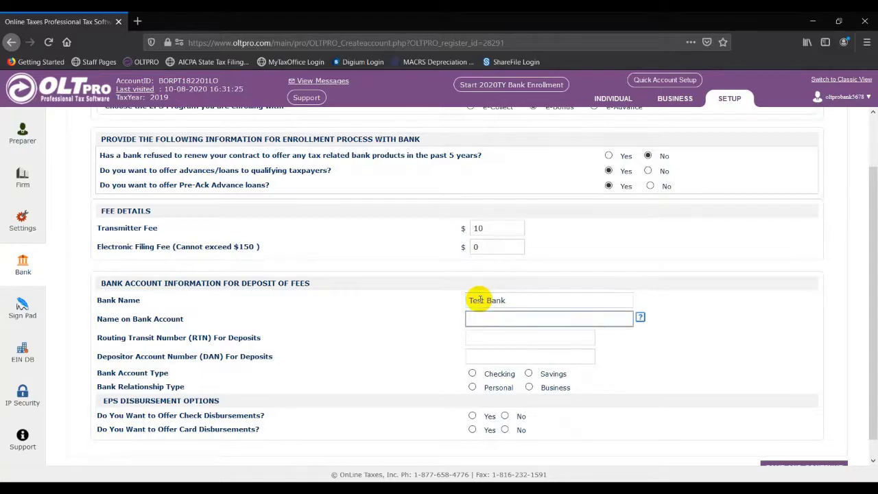
text(Kyle)
key(Down)
key(Down)
key(Tab)
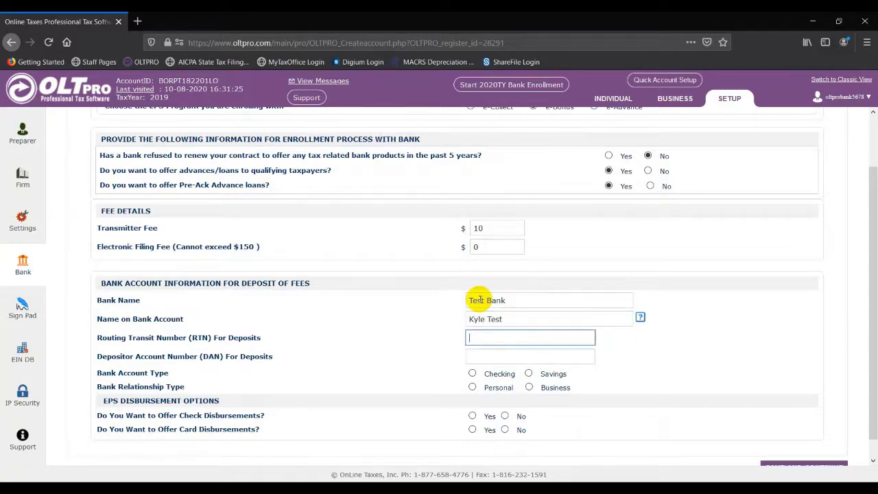
text(101)
key(Down)
key(Down)
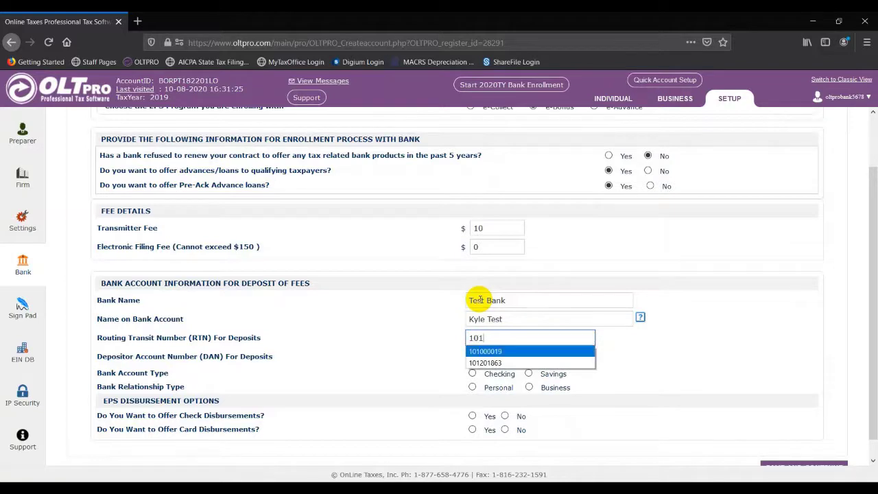
key(Tab)
text(123)
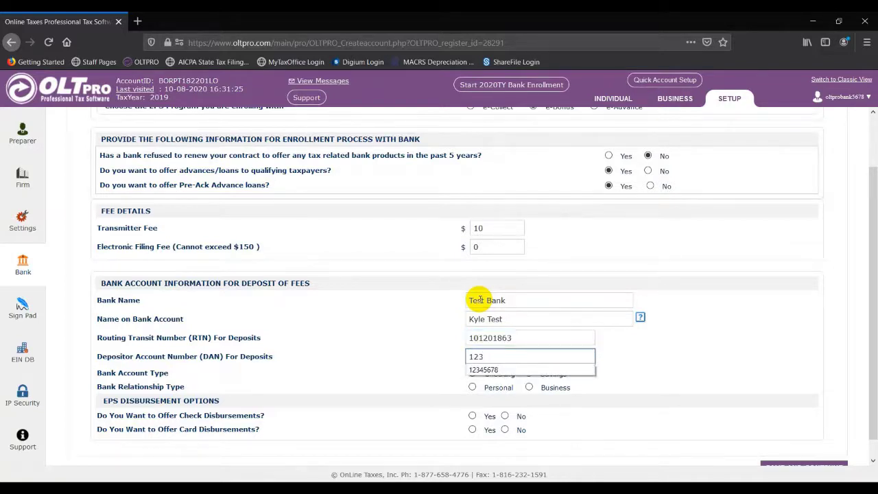
key(Down)
key(Tab)
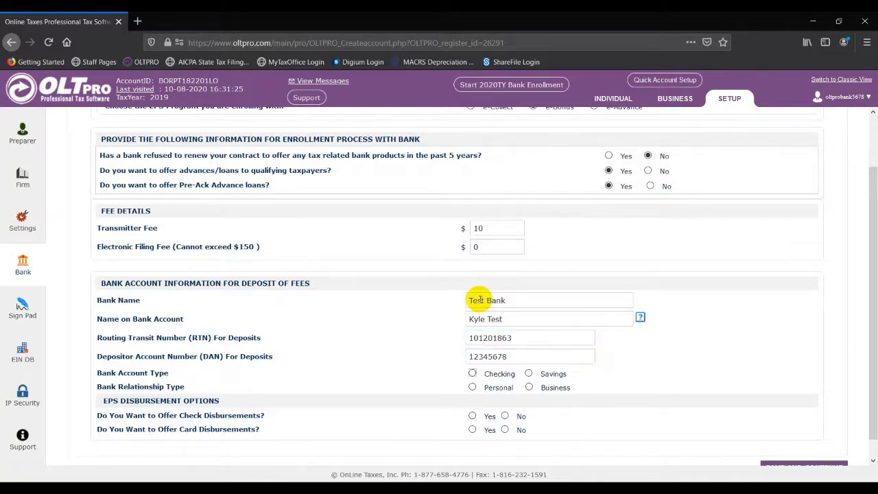
- Make it a business checking account offering both check and card disbursements
click(472, 373)
click(529, 388)
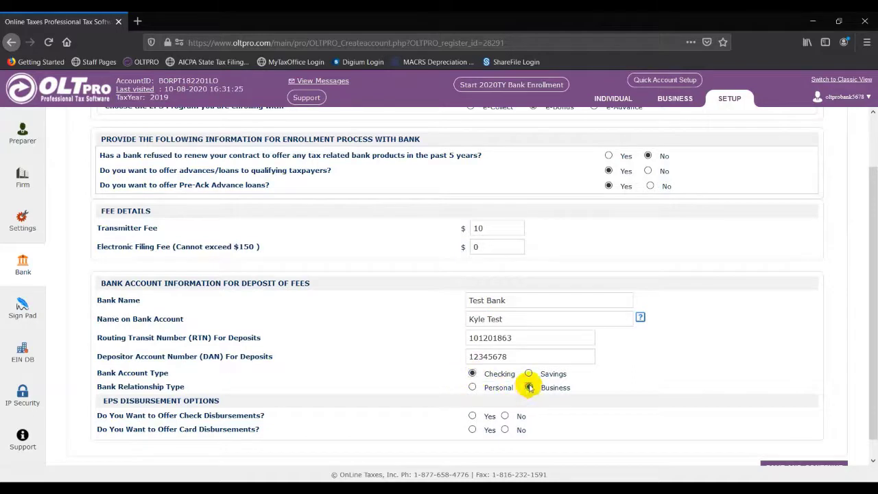
click(472, 416)
click(473, 430)
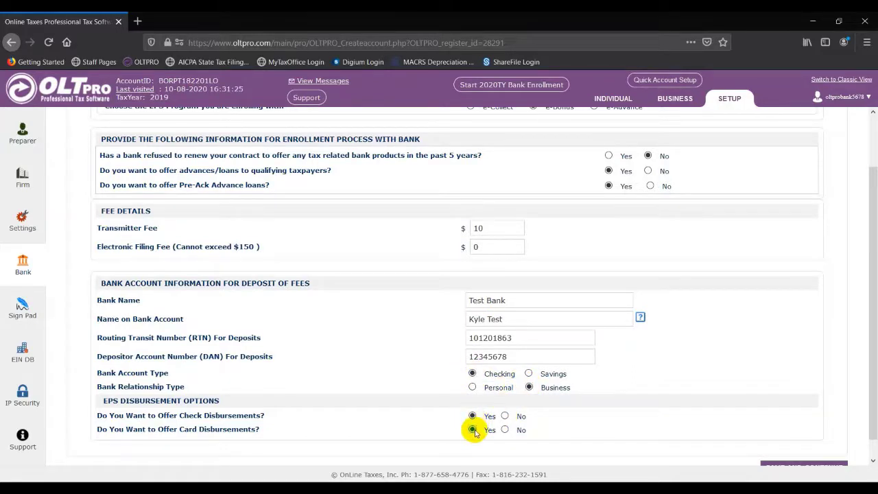
scroll(690, 370, down, 1)
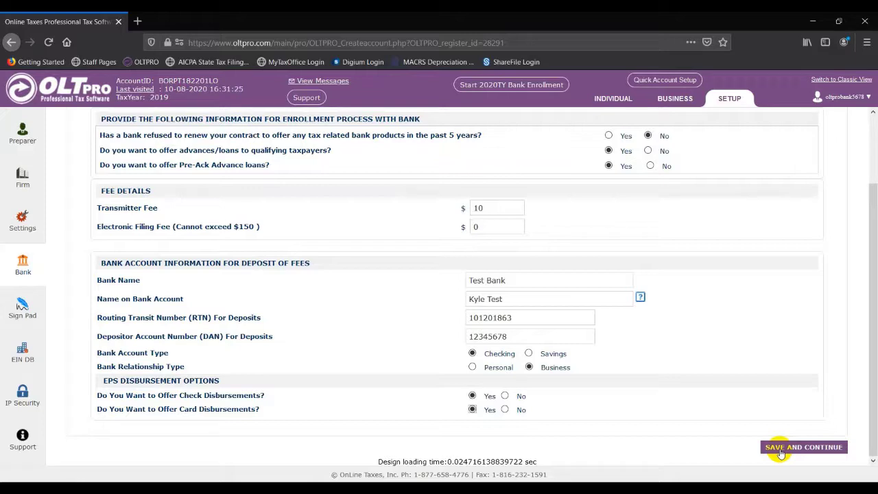
- Save the bank details, then enter ERO EIN, Tax Preparation Company, Stand Alone office, Store Front location
click(783, 450)
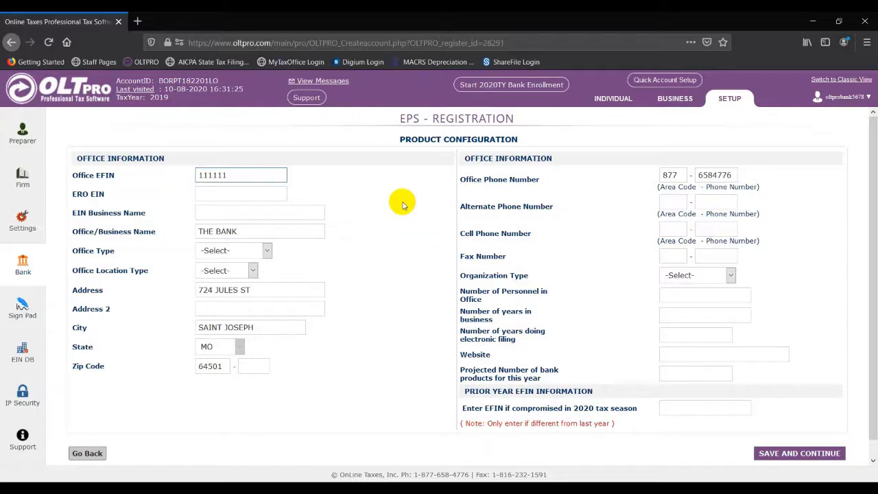
click(273, 196)
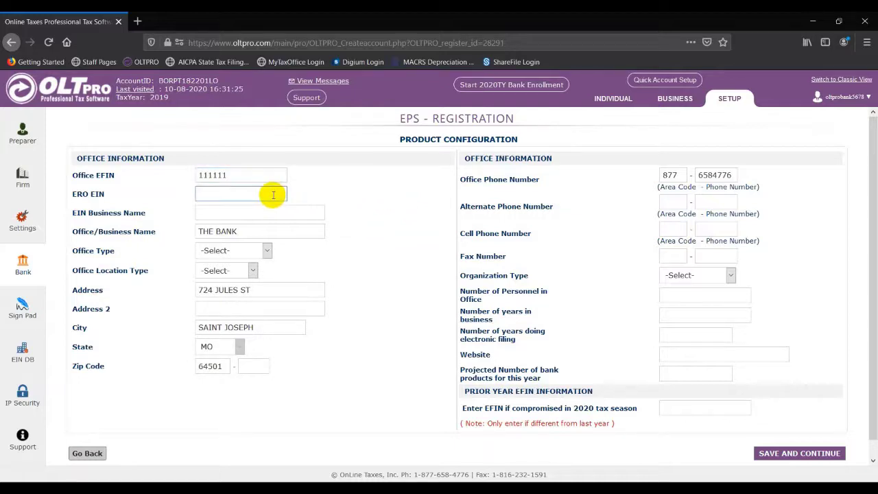
text(88)
key(Down)
key(Tab)
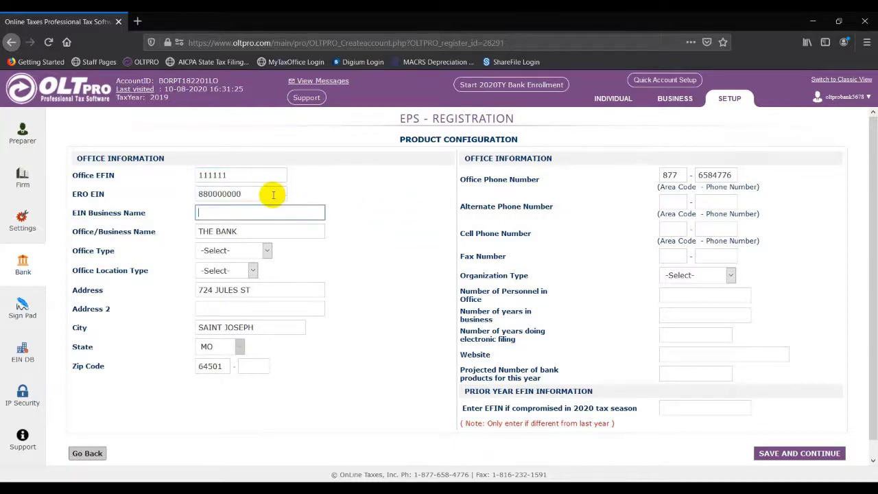
text(Ta)
key(Down)
key(Tab)
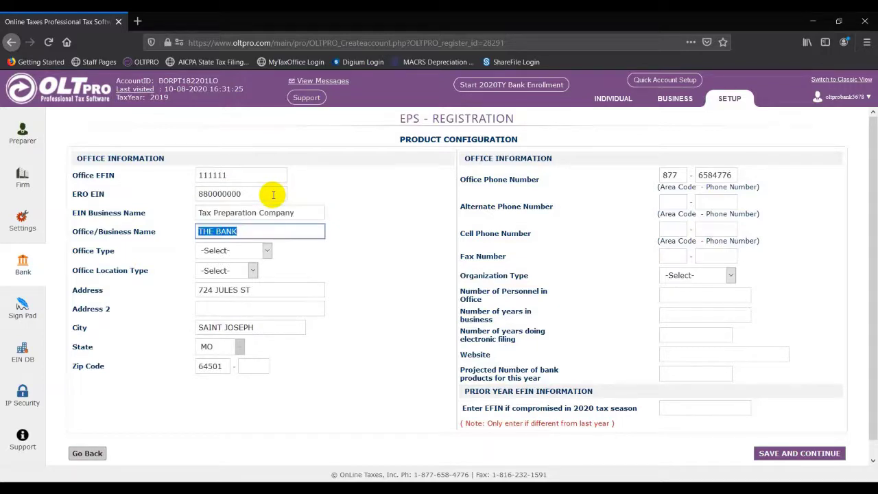
key(Tab)
key(Down)
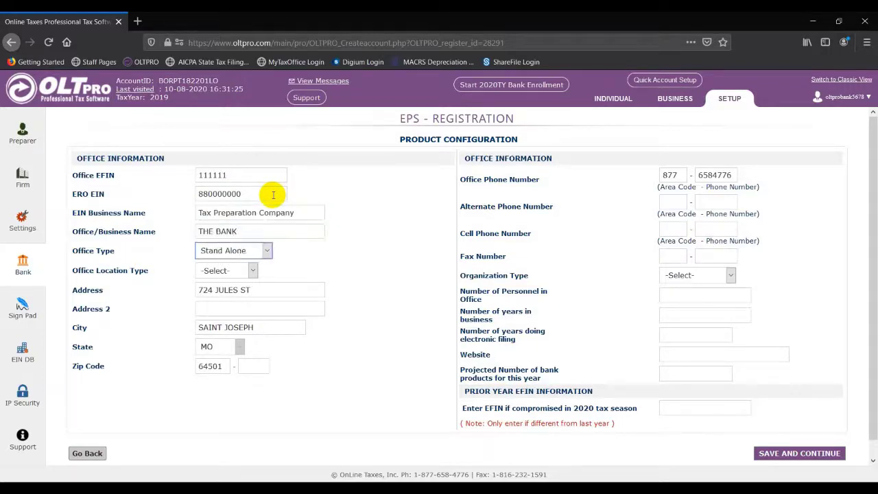
key(Tab)
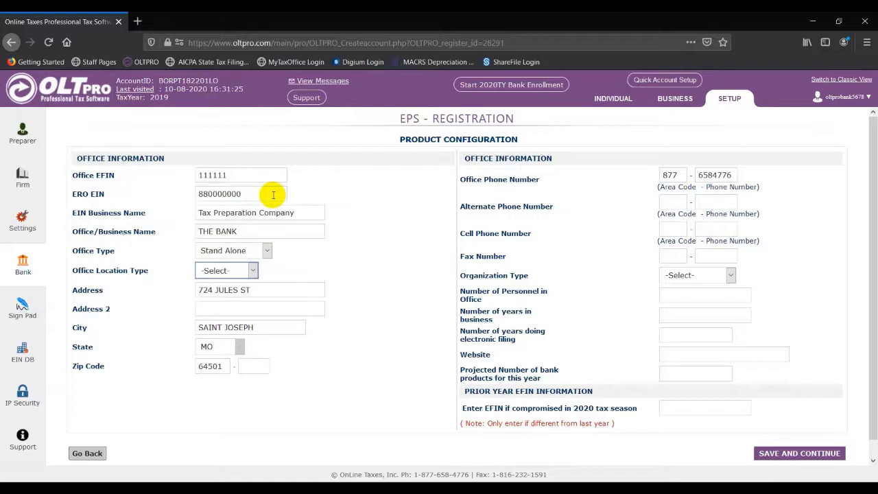
key(Down)
- Set Sole Proprietor, 1 staff, 10 years in business and e-filing, 100 projected bank products, then save
click(681, 275)
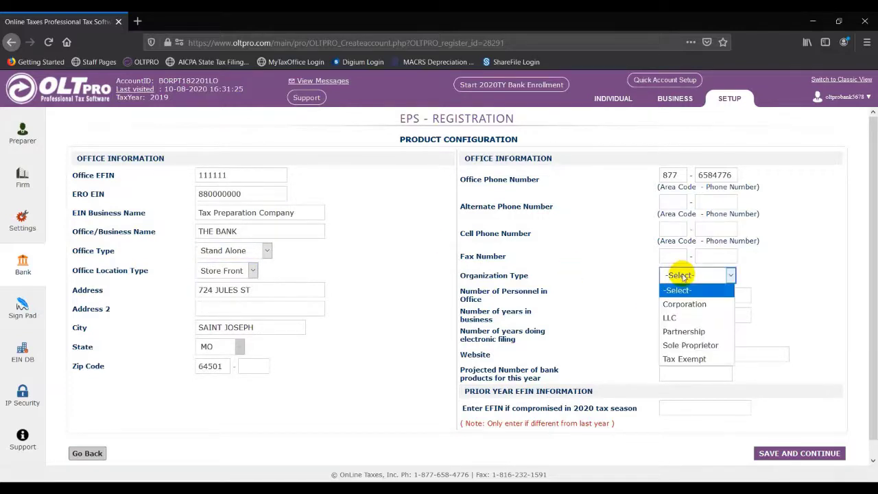
click(692, 346)
click(682, 296)
text(1)
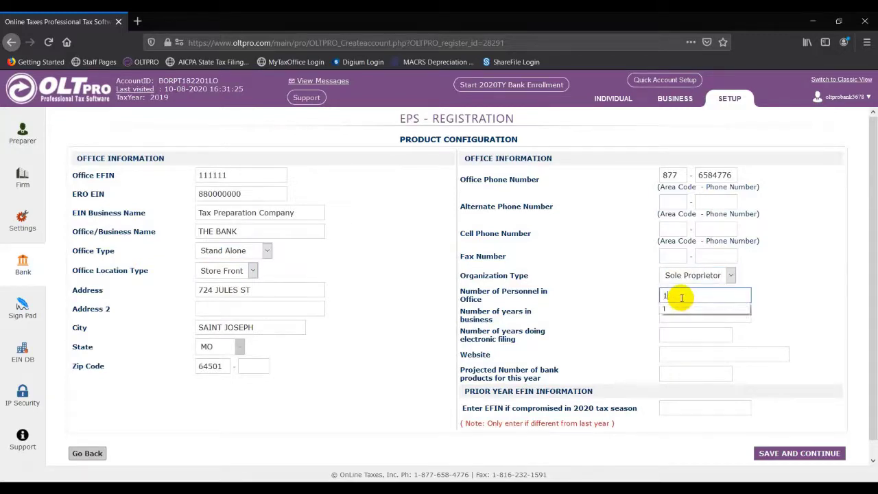
key(Tab)
text(10)
key(Tab)
text(1)
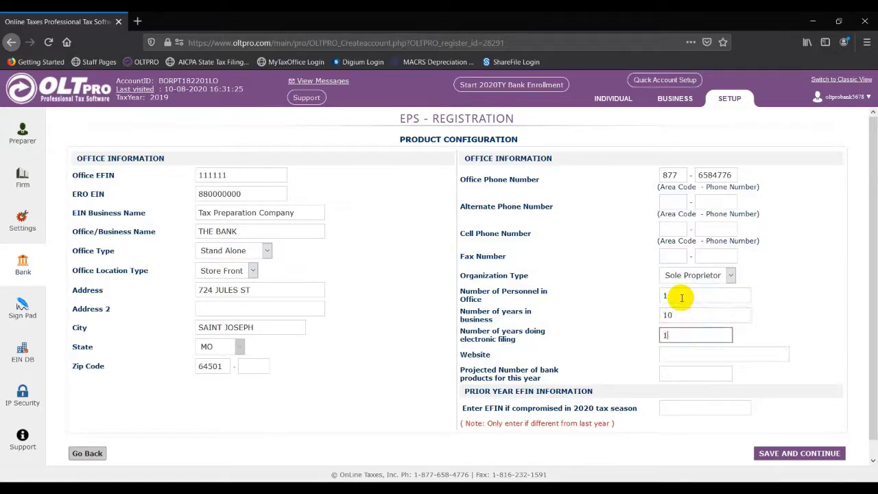
text(0)
key(Tab)
key(Tab)
text(100)
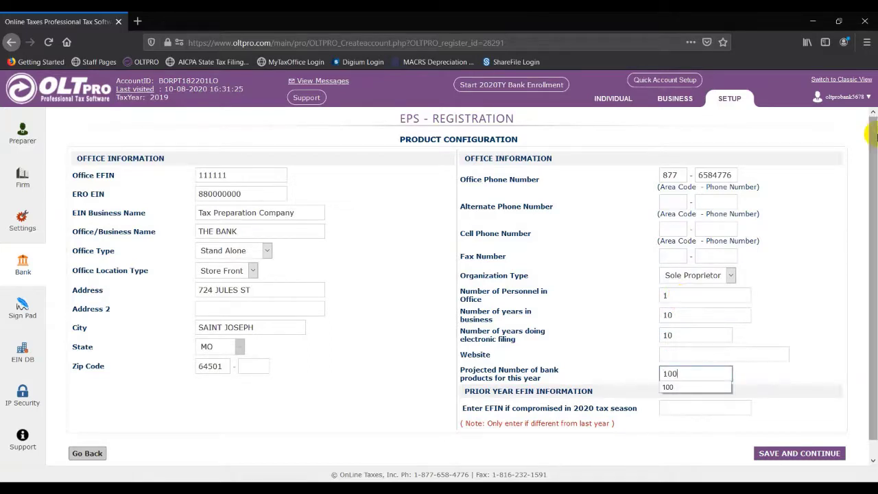
click(818, 260)
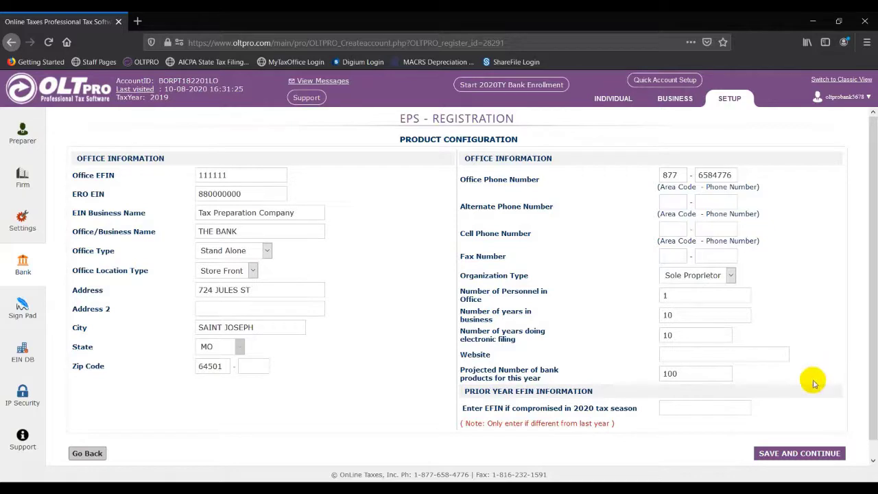
click(813, 455)
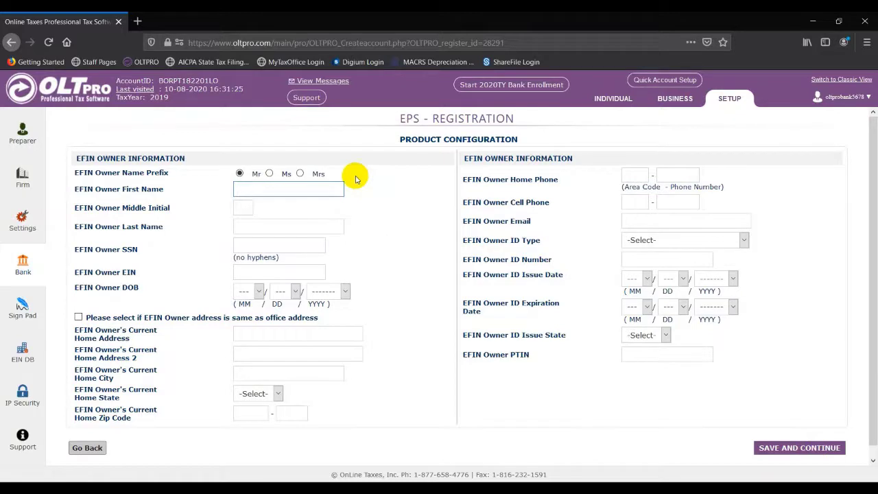
- Fill the EFIN owner's name, SSN and EIN from suggestions, with birth date 01/01/1986
text(K)
key(Down)
key(Tab)
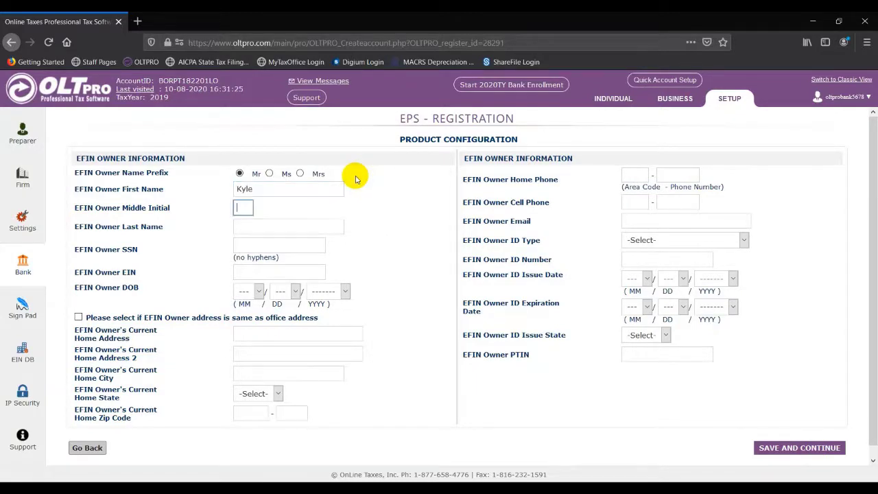
key(Tab)
key(Down)
key(Down)
key(Tab)
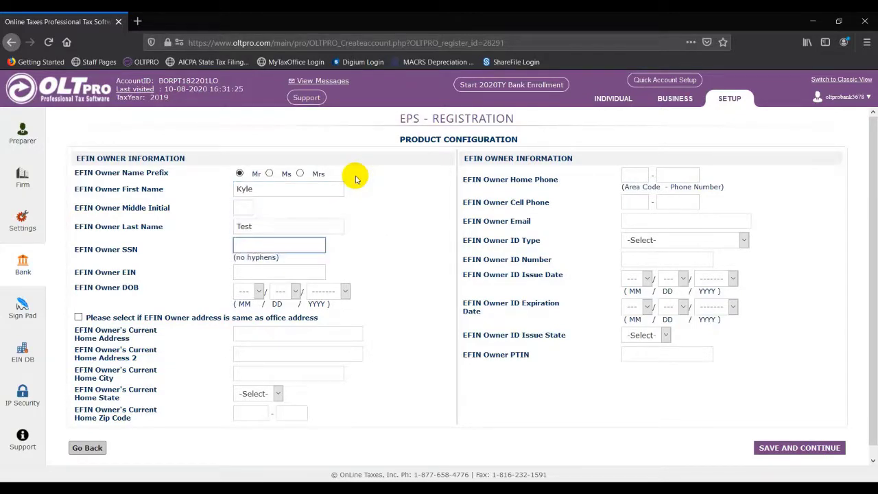
key(Down)
key(Down)
key(Tab)
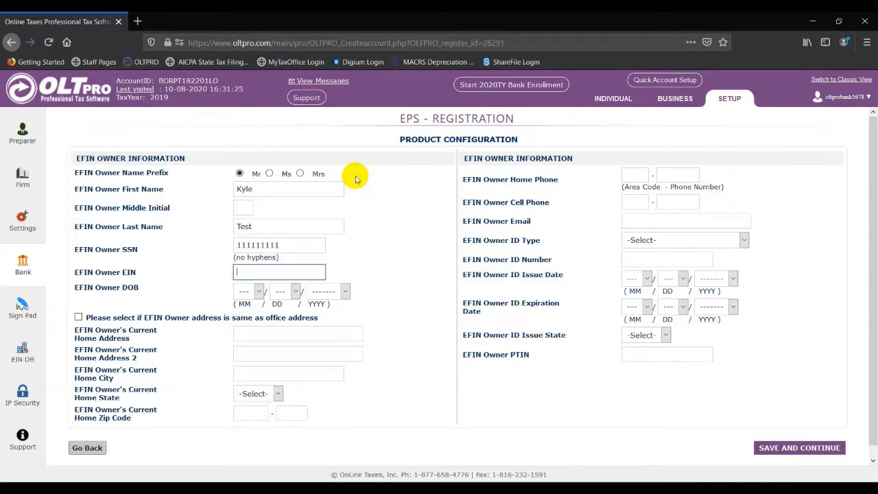
key(Down)
key(Down)
key(Tab)
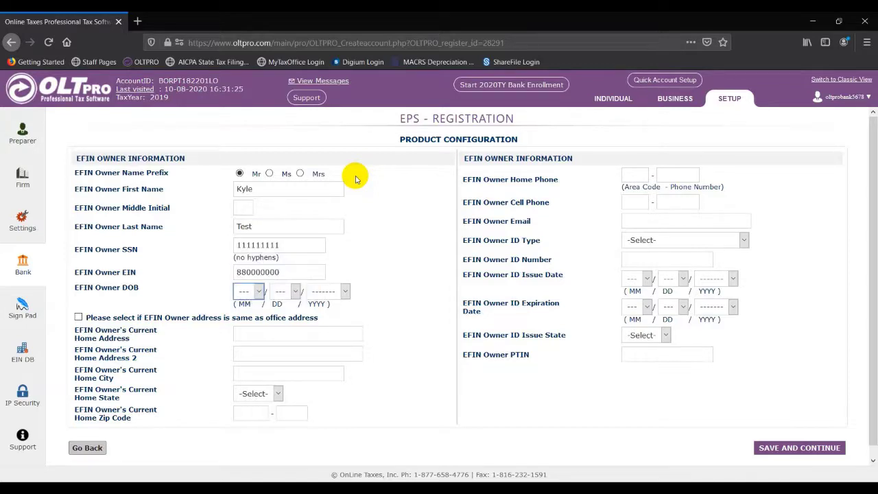
text(01)
key(Tab)
text(01)
key(Tab)
text(1999)
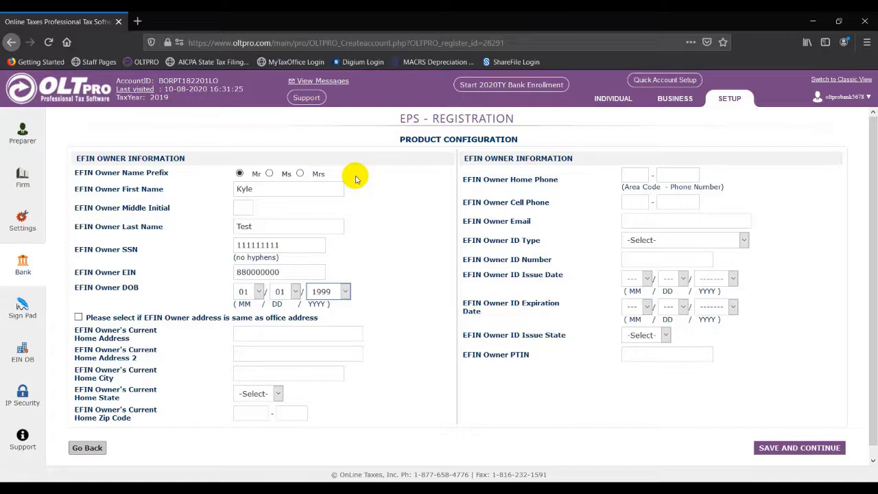
text(1986)
key(Tab)
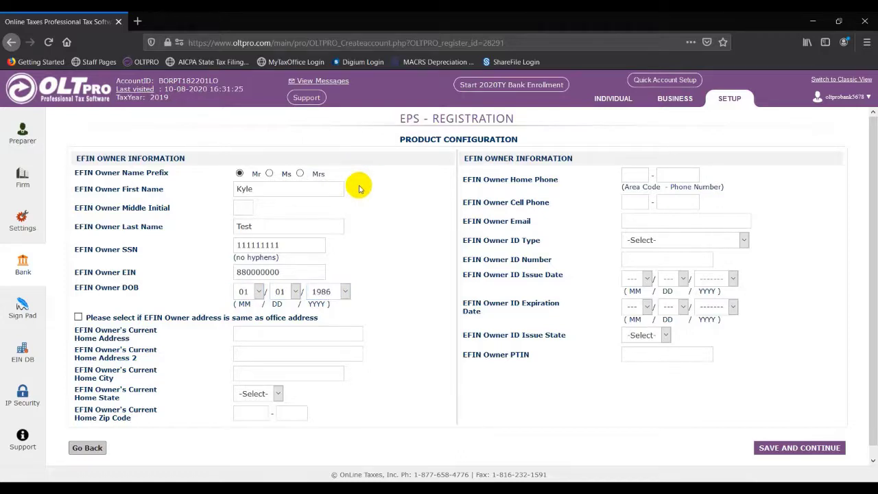
- Use the office address as home address, and fill the owner's email, Driver's License ID and number
click(79, 317)
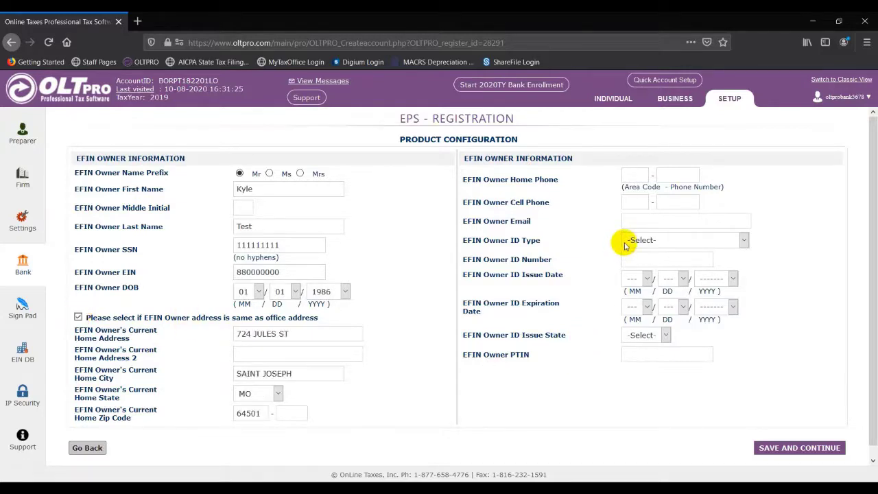
click(639, 223)
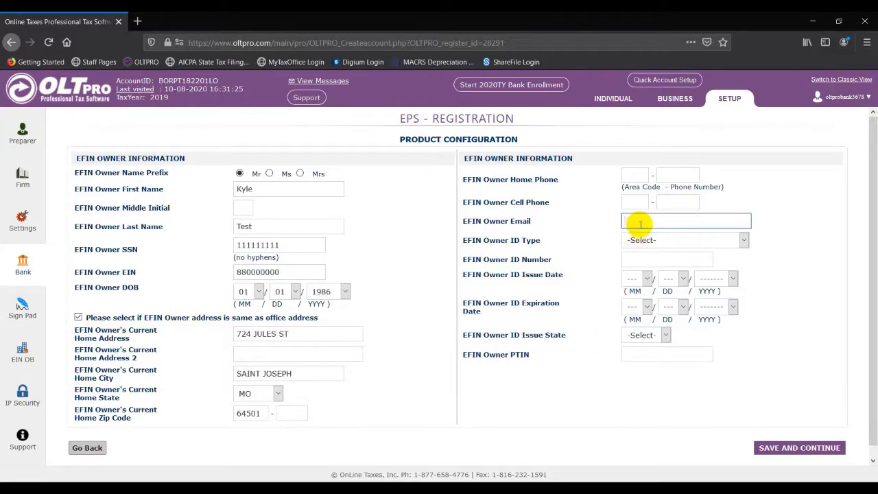
text(kyl)
key(Down)
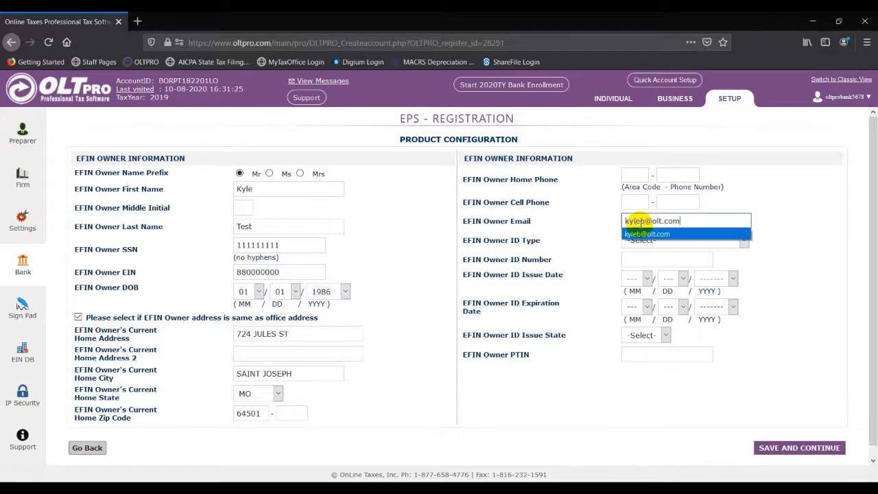
key(Tab)
key(Down)
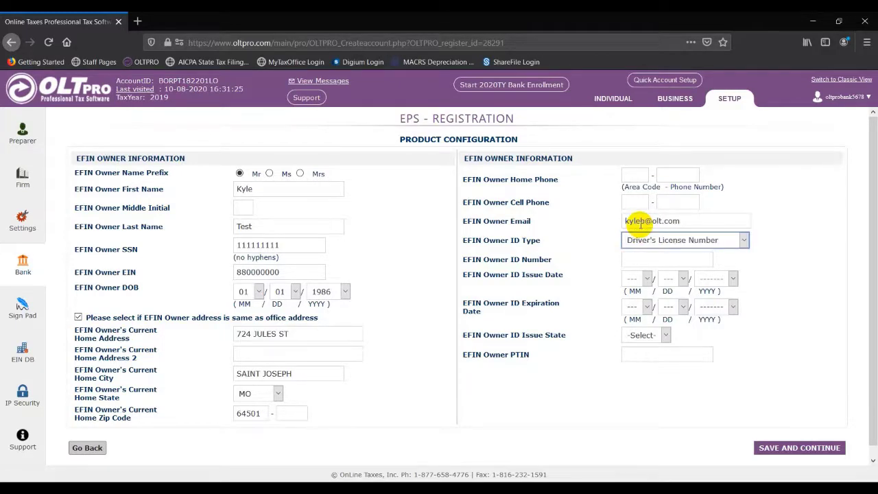
key(Tab)
text(R)
key(Down)
key(Tab)
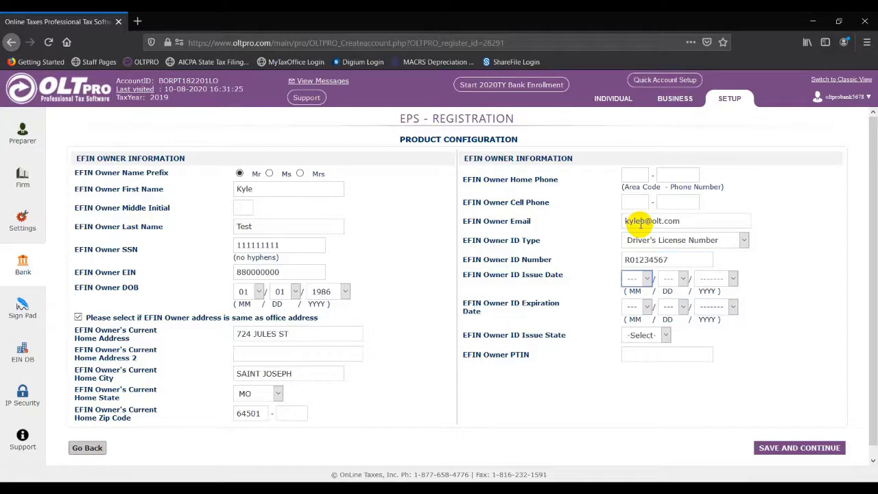
- Set the license issued 01/01/2016, expiring 12/31/2022, issue state MO, and fill the owner's PTIN
key(Down)
key(Tab)
key(Down)
key(Tab)
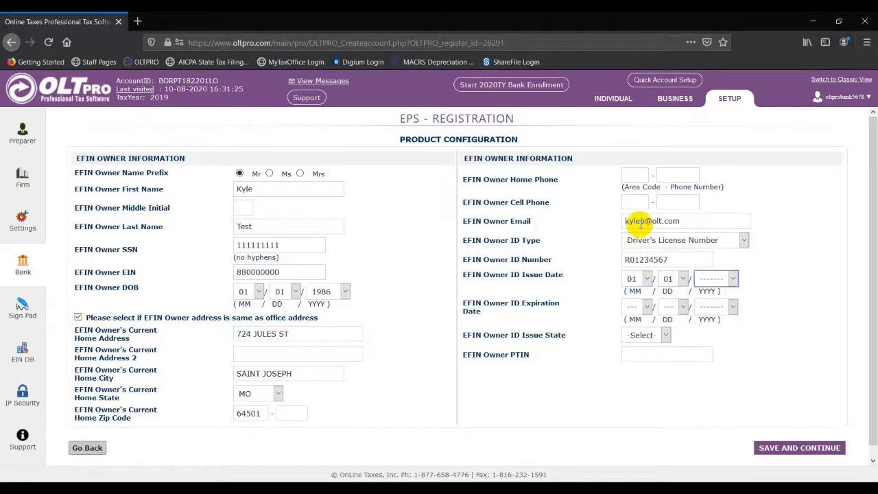
text(2016)
key(Tab)
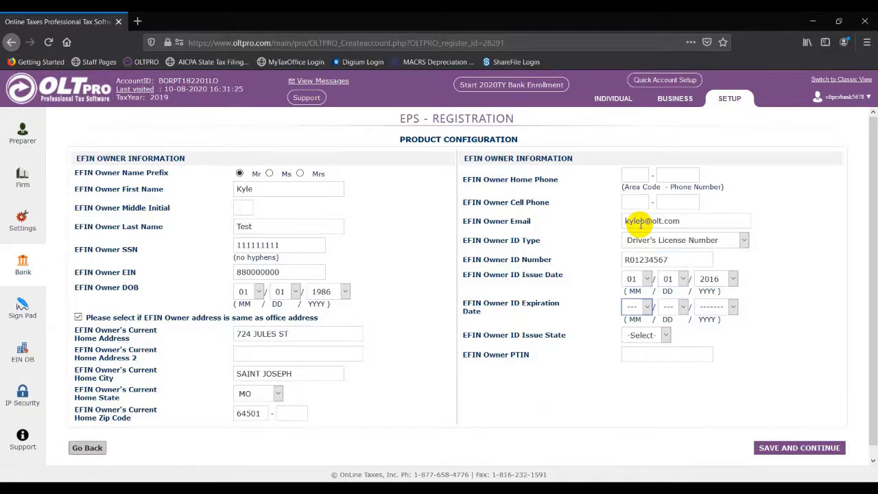
text(12)
key(Tab)
text(31)
key(Tab)
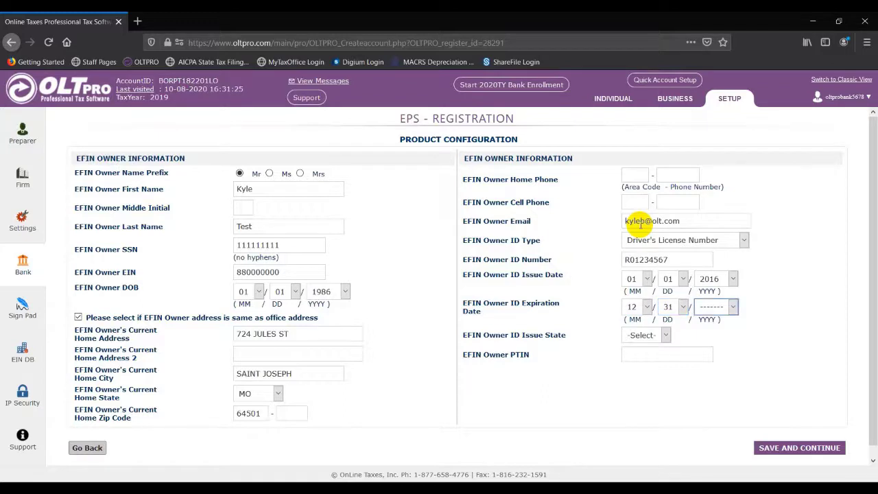
text(2022)
key(Tab)
text(MO)
key(Tab)
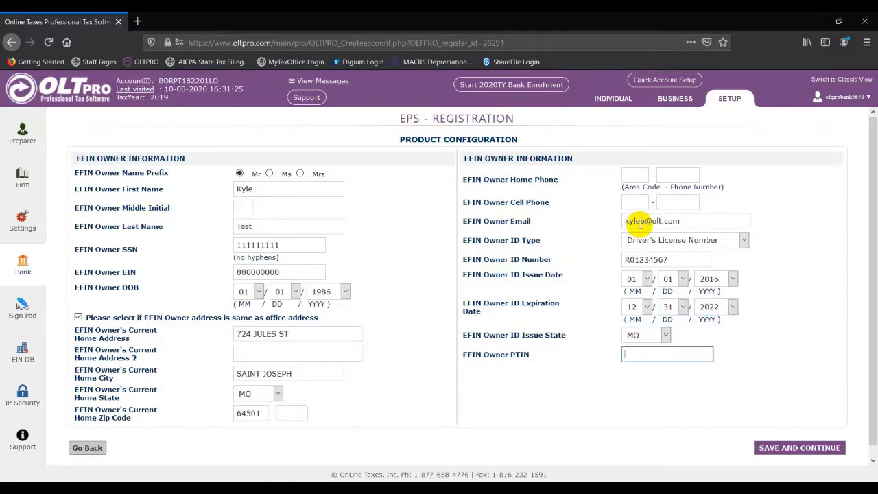
key(Down)
key(Down)
key(Return)
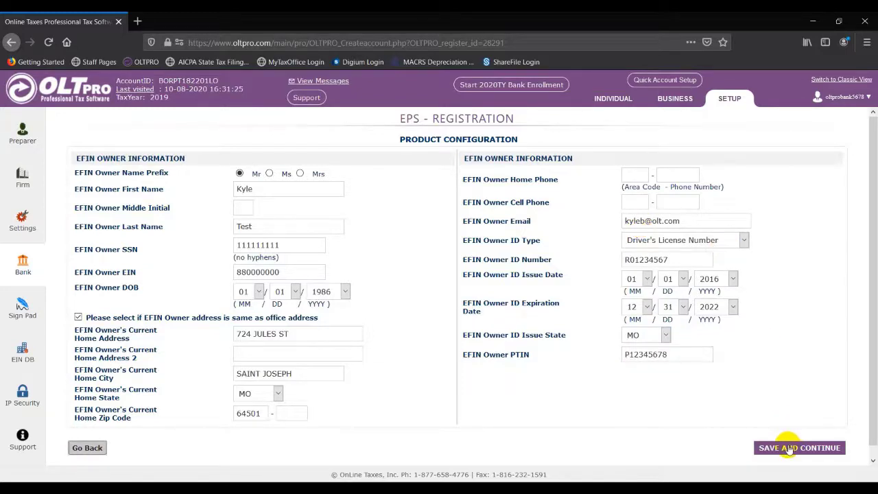
- Save the owner page, add the flagged home phone area code and number, and save again
click(789, 448)
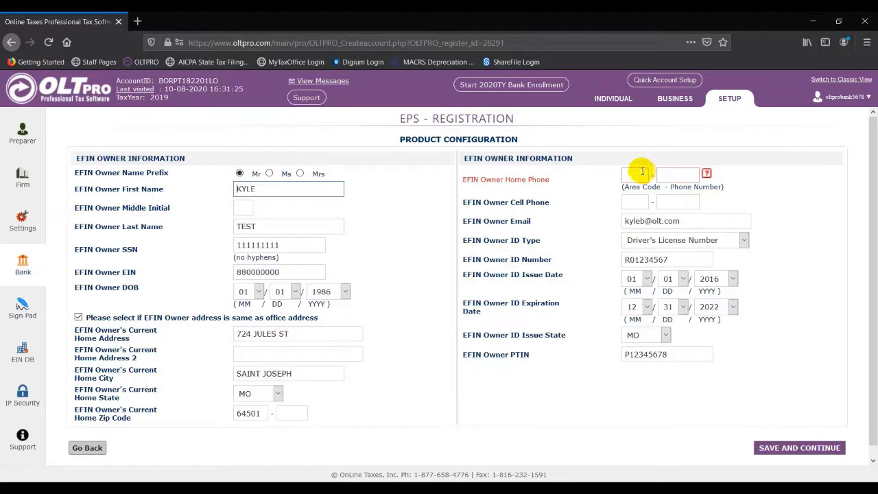
click(640, 173)
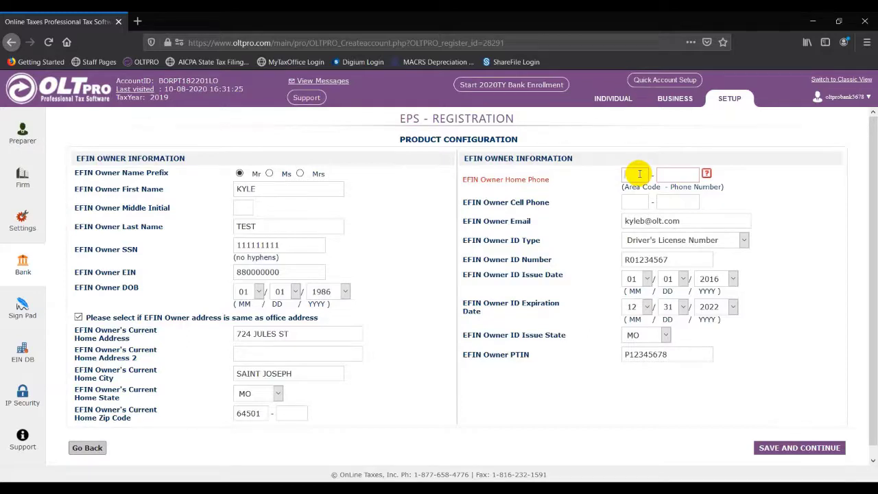
text(816)
text(55)
key(Down)
key(Return)
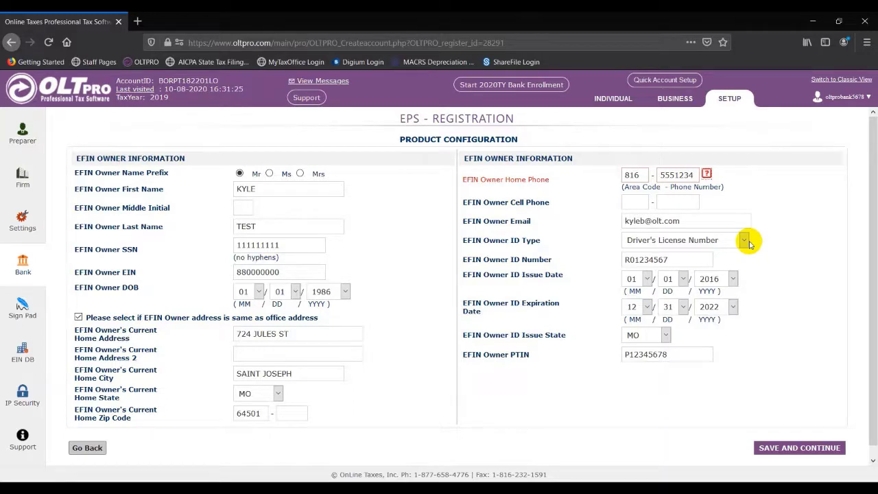
click(794, 452)
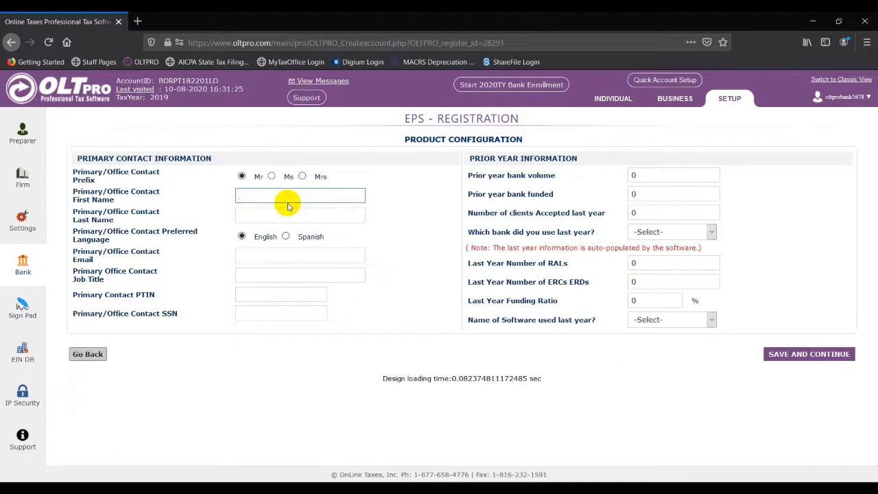
- Fill the primary contact's name, email, job title Owner, PTIN and SSN from suggestions
text(Ky)
key(Down)
key(Tab)
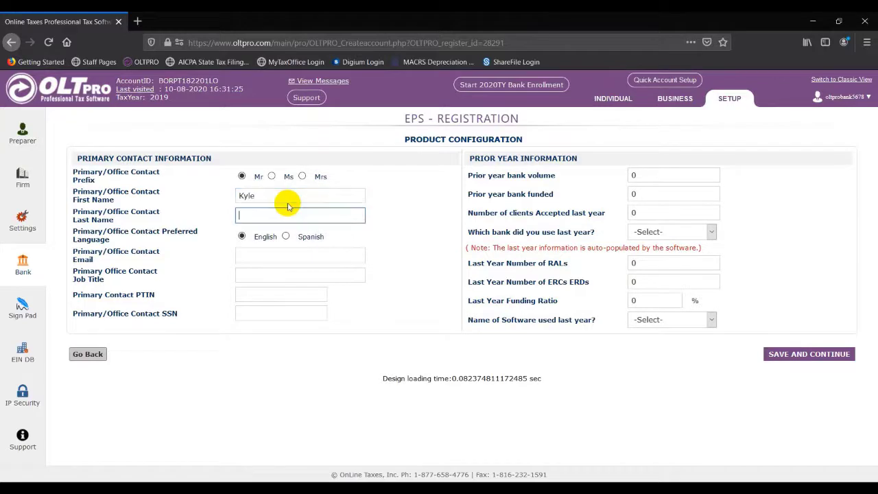
text(T)
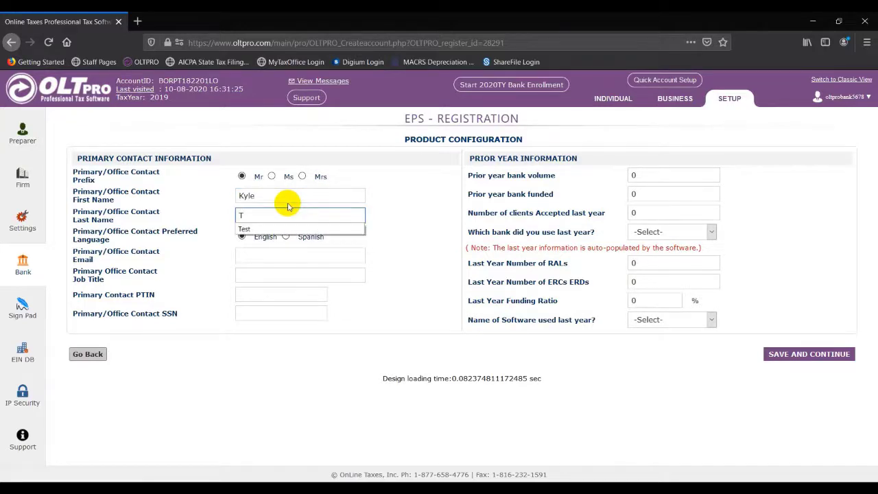
key(Down)
key(Tab)
key(Tab)
key(Down)
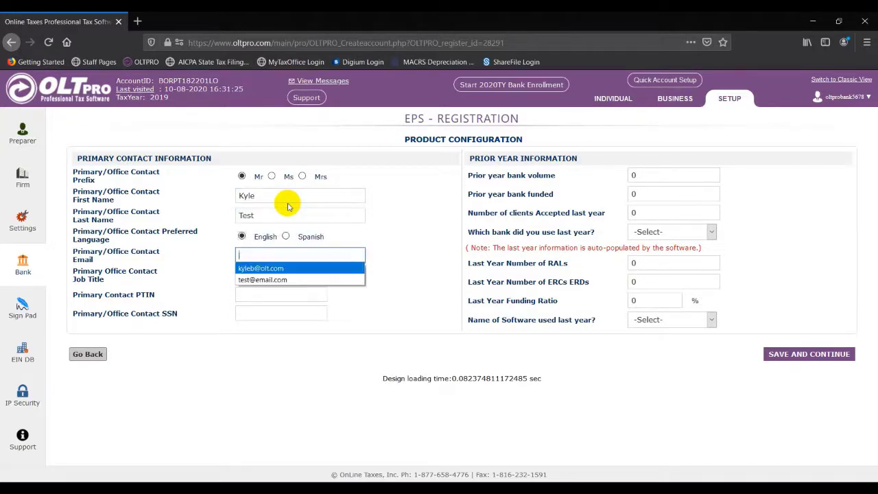
key(Tab)
key(Down)
key(Tab)
key(Down)
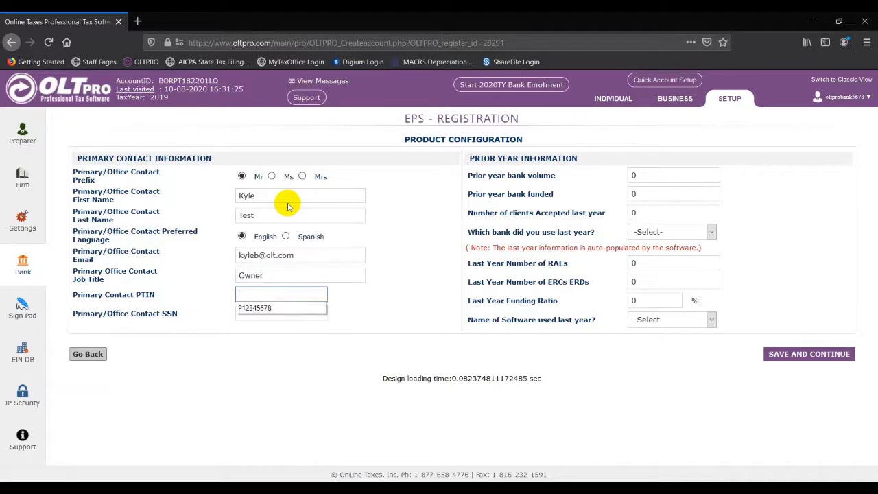
key(Tab)
key(Down)
key(Tab)
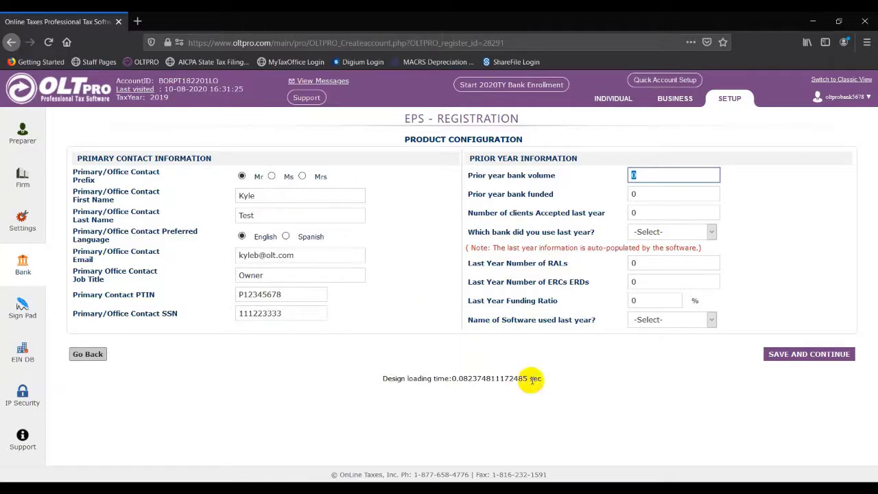
- Choose Other as last year's bank and save the product configuration twice
click(676, 234)
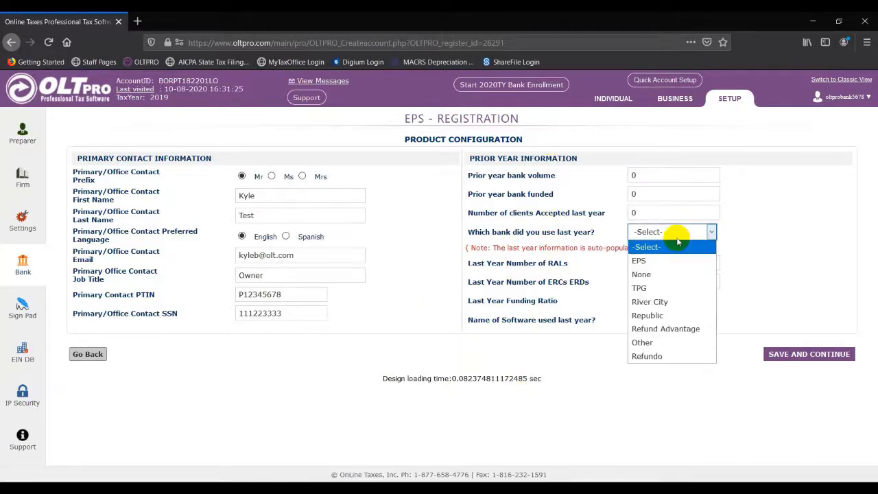
click(680, 342)
click(776, 353)
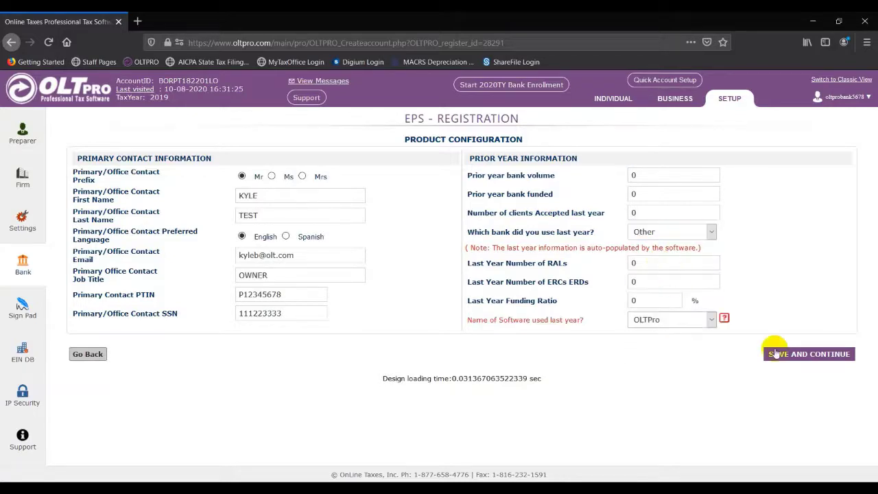
click(776, 353)
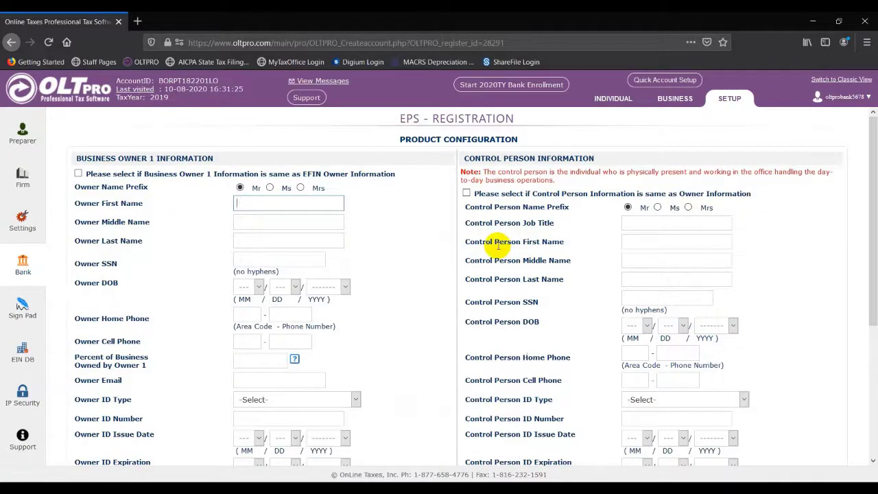
- Copy the EFIN owner into Business Owner 1 at 100 percent, with the office address as home address
click(78, 173)
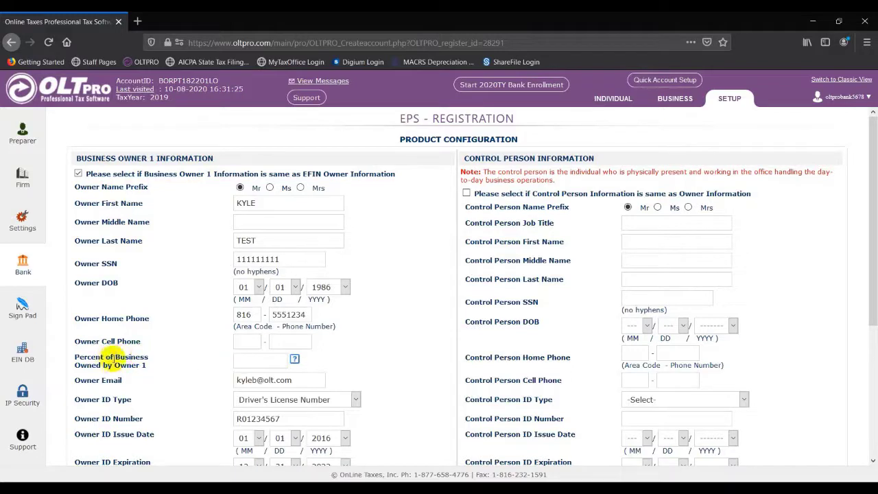
click(238, 361)
text(100)
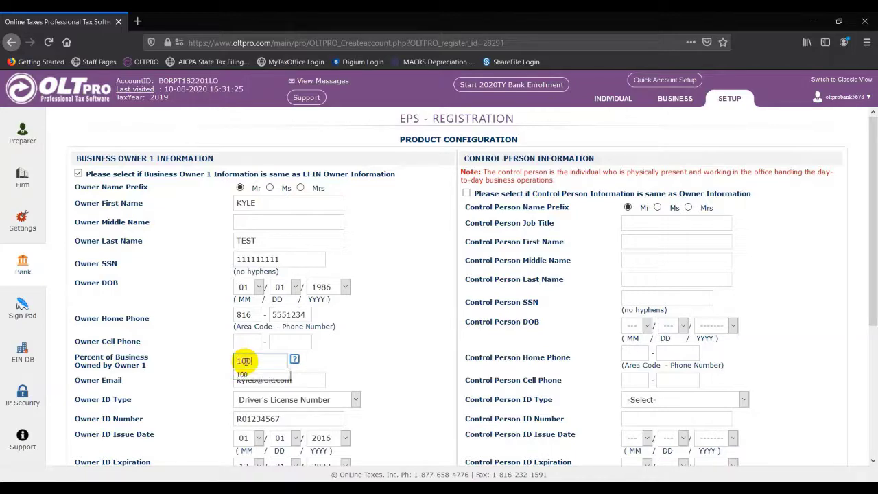
click(384, 354)
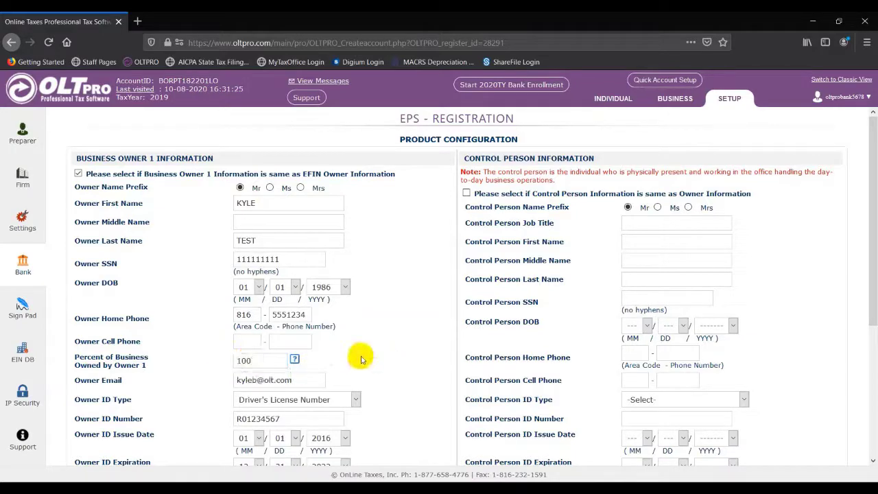
scroll(364, 350, down, 3)
scroll(210, 388, down, 2)
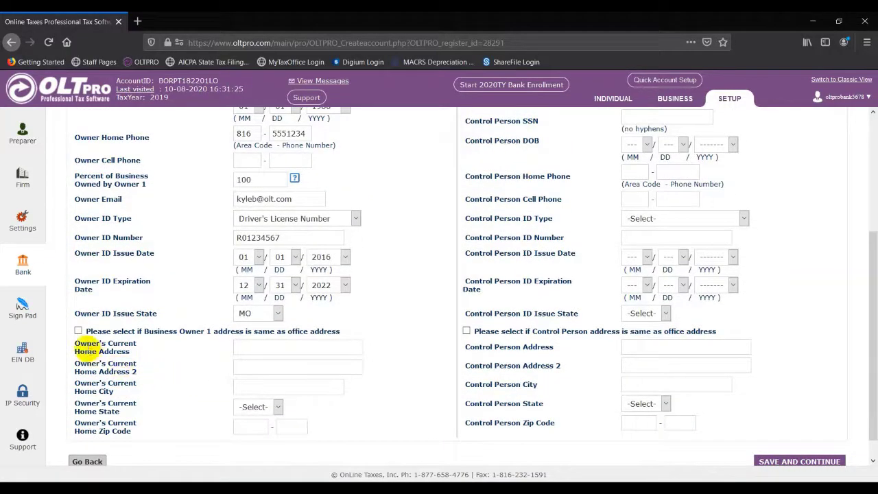
click(78, 332)
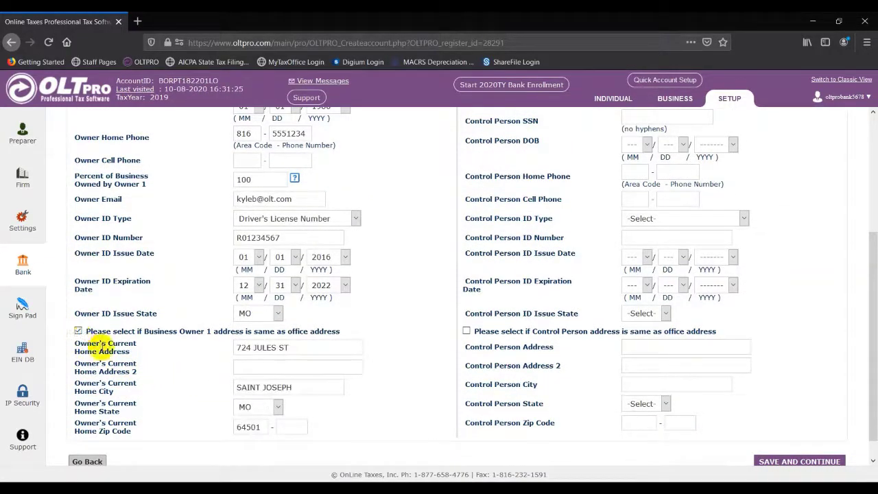
scroll(304, 333, up, 5)
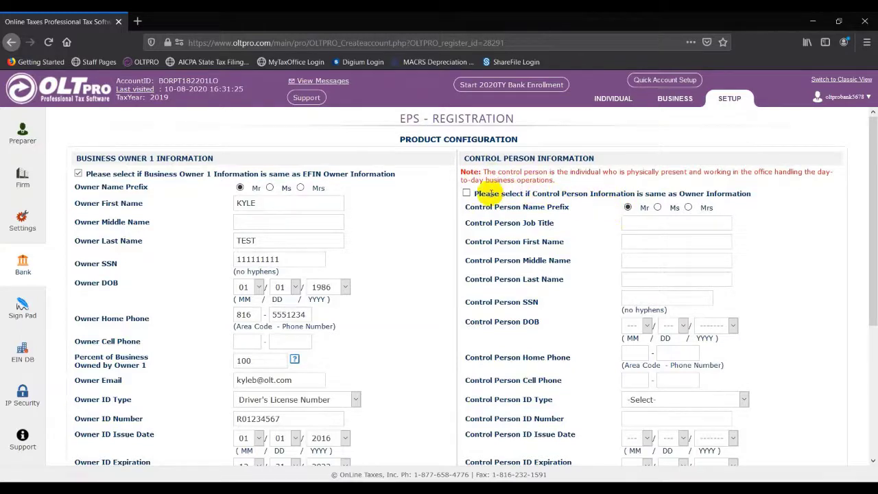
- Make the control person the same as the owner, with job title Owner
click(467, 194)
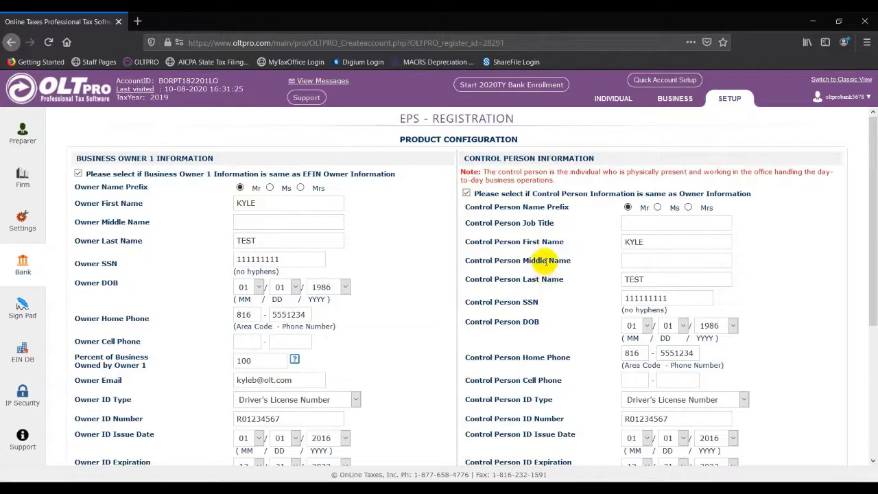
click(639, 223)
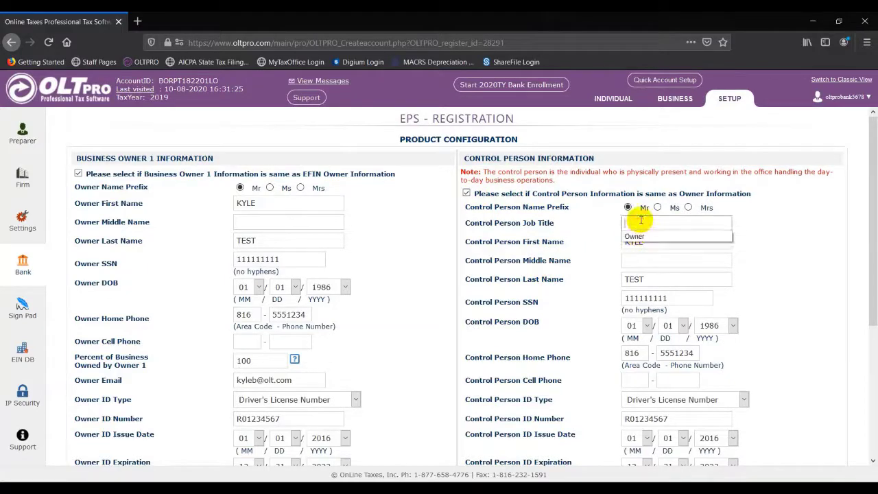
text(Owner)
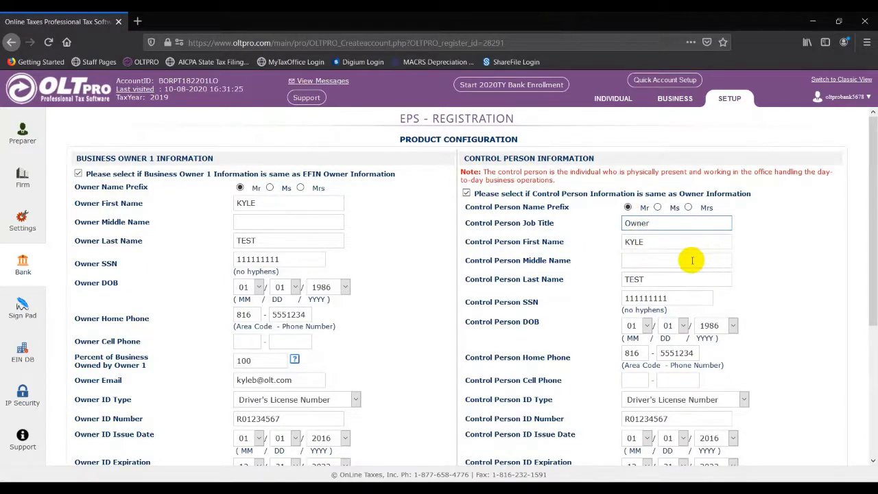
- Use the office address for the control person and save the page
scroll(693, 264, down, 1)
scroll(691, 265, down, 2)
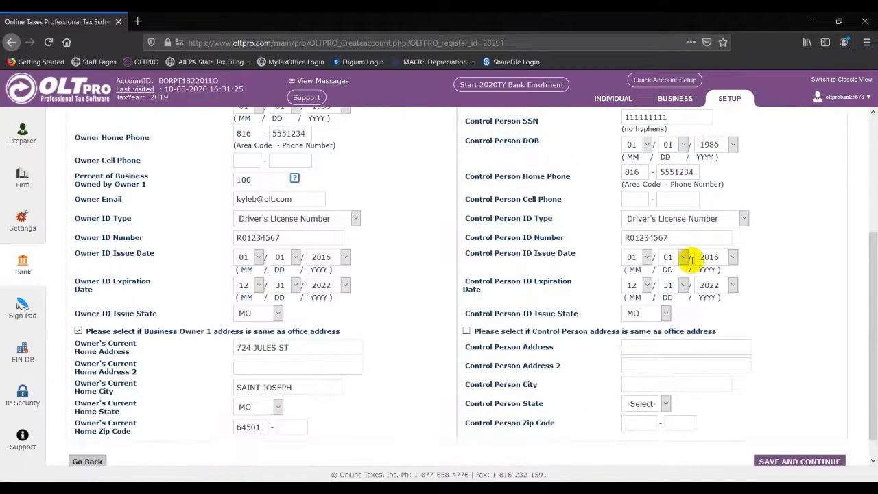
click(466, 331)
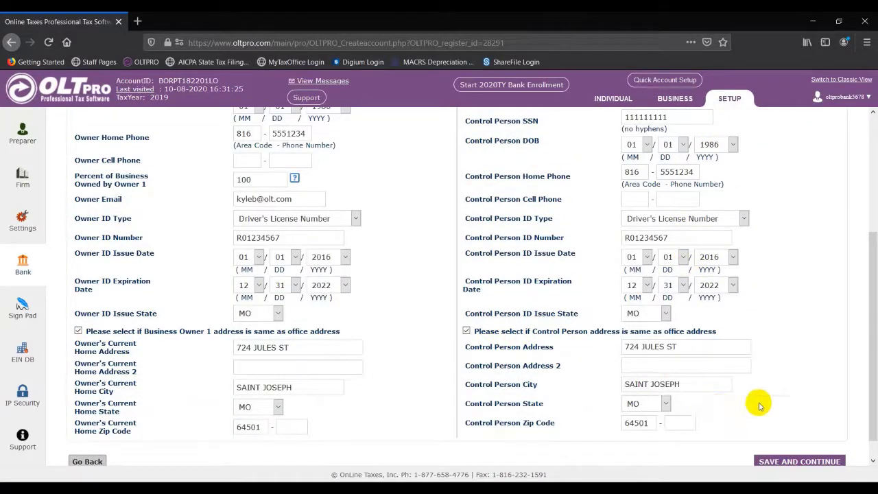
click(787, 462)
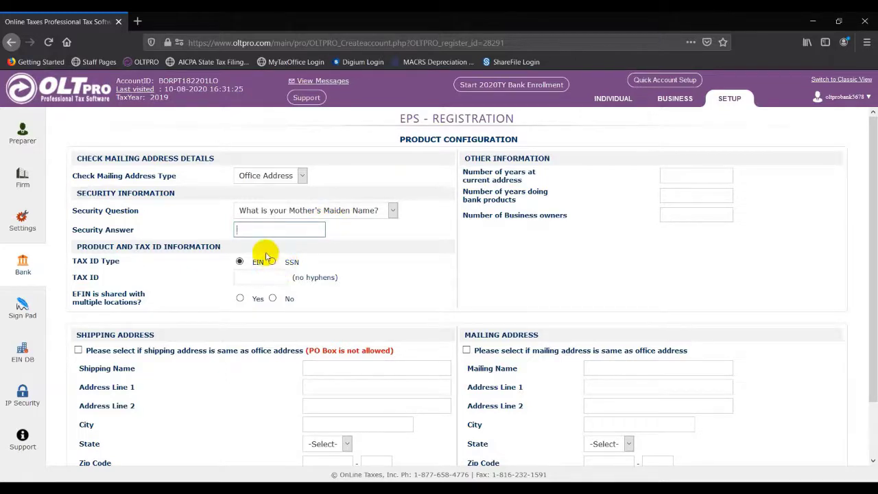
- Fill the security answer and the tax ID from the saved suggestions
text(Te)
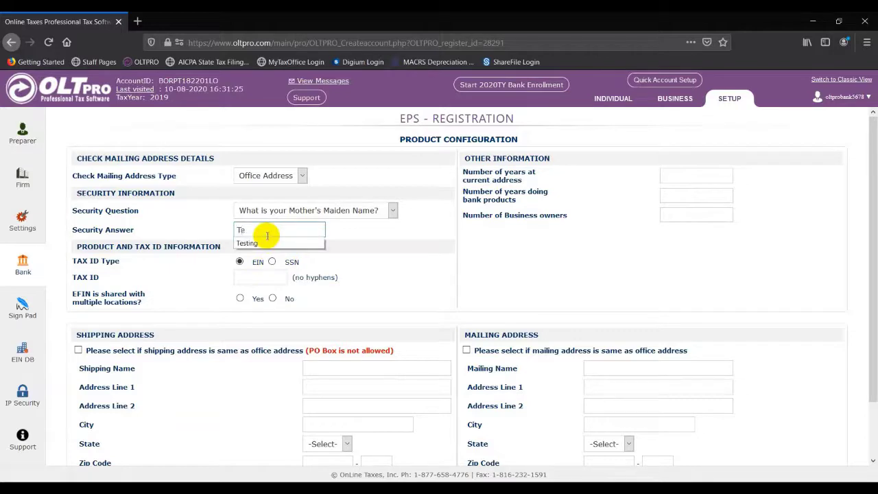
click(259, 243)
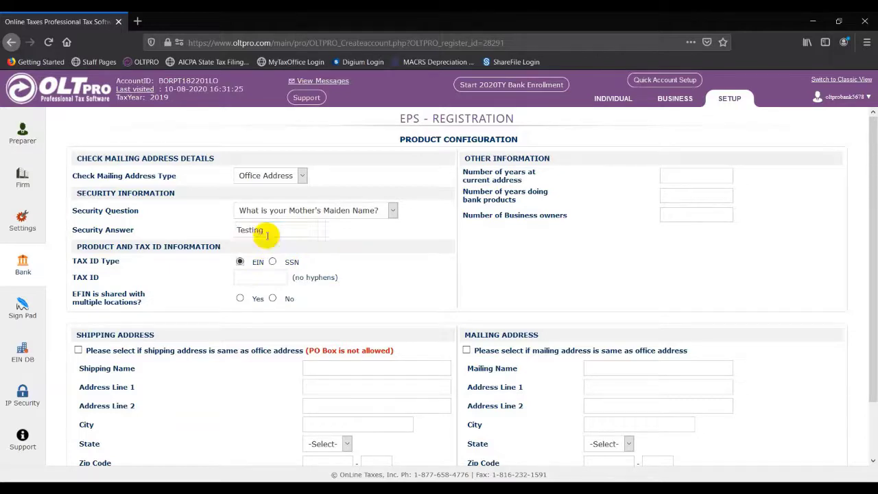
click(258, 276)
click(258, 275)
key(Down)
key(Return)
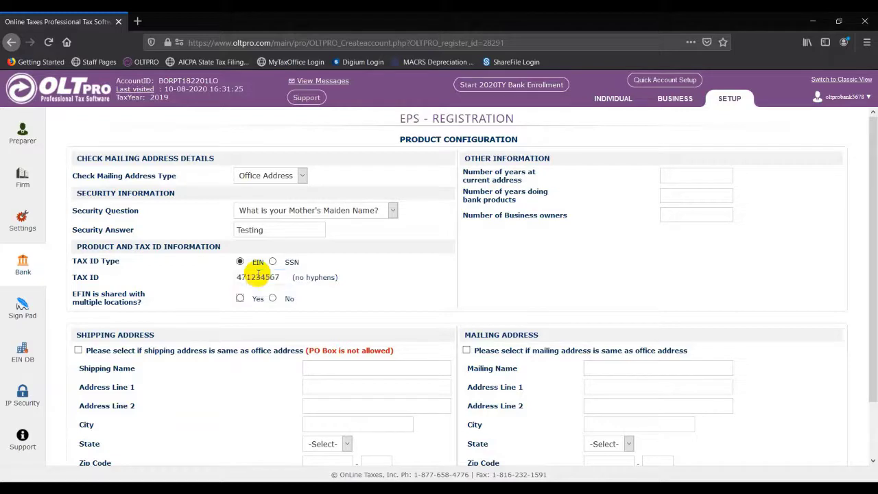
- Mark the EFIN as not shared and use the office address for shipping and mailing
click(272, 298)
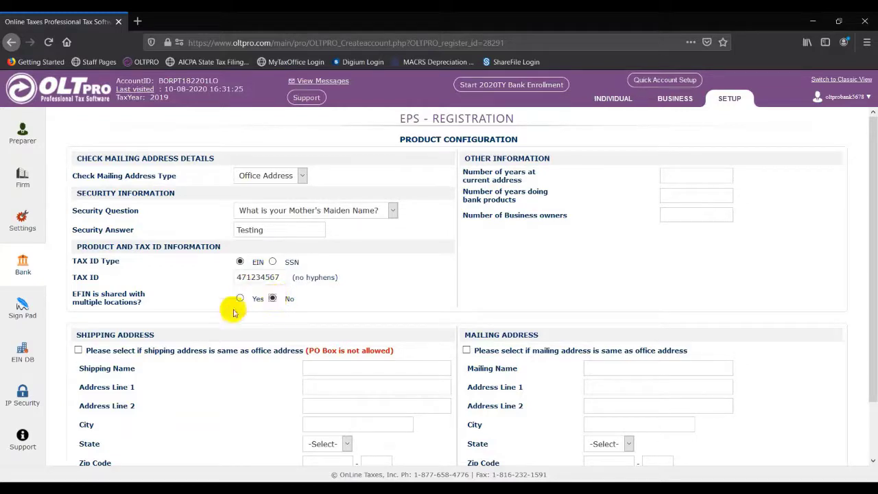
click(78, 350)
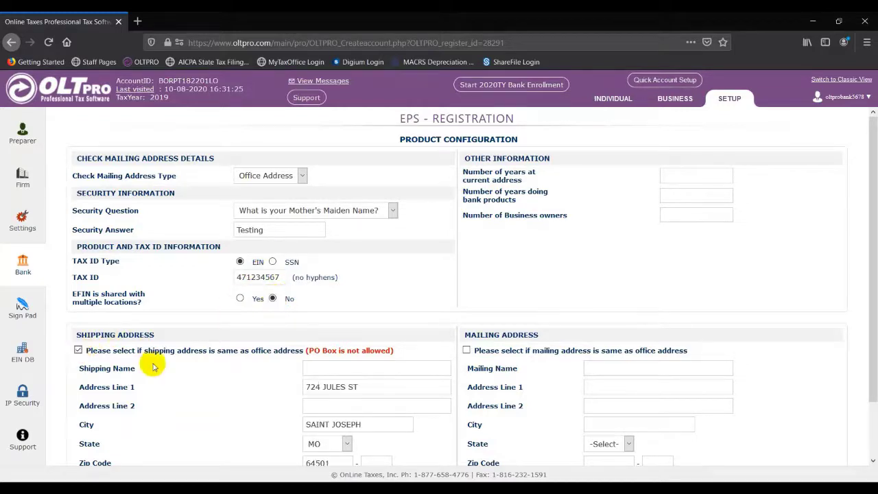
click(467, 352)
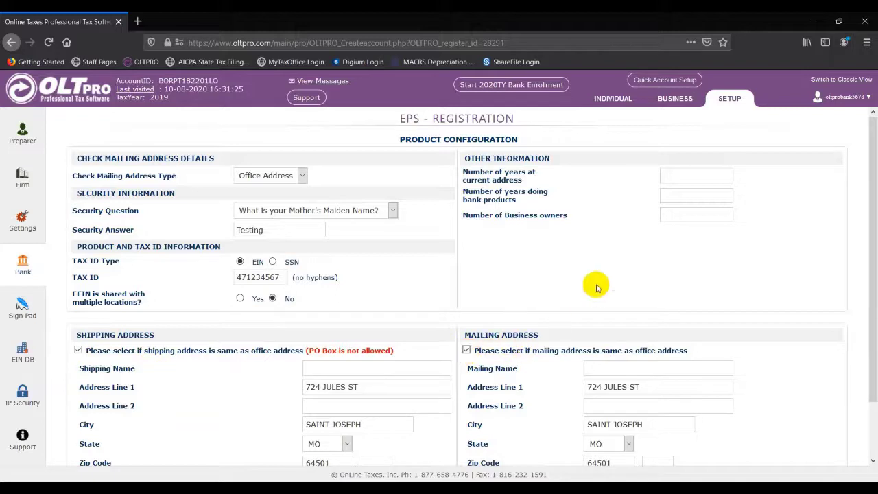
- Enter 10 years at address, 10 years in bank products and 1 owner, then register the bank
click(695, 176)
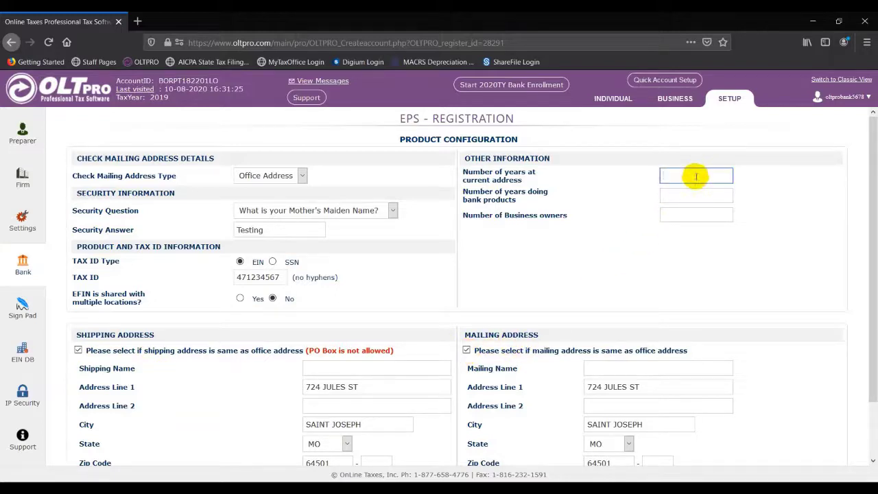
text(10)
key(Tab)
text(10)
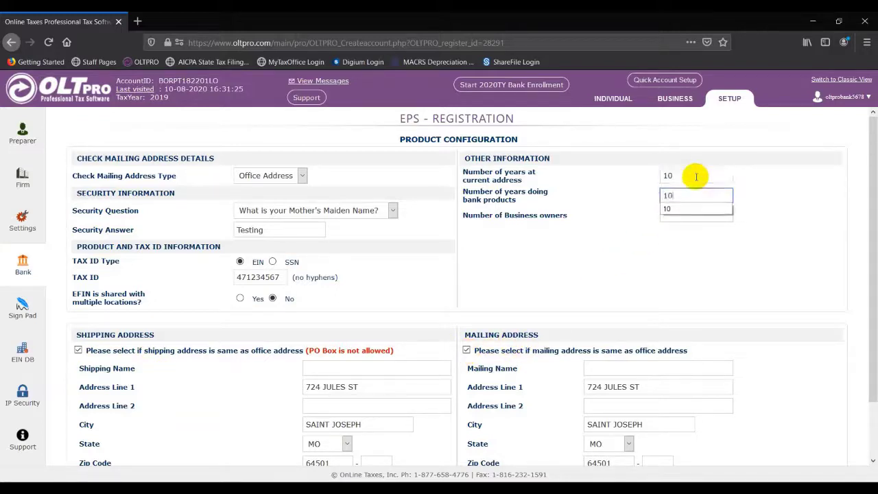
key(Tab)
text(1)
click(700, 304)
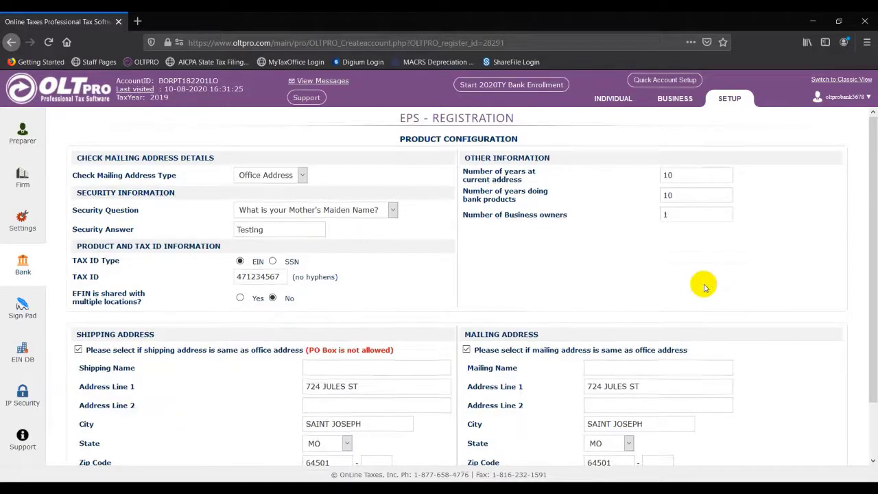
scroll(702, 284, down, 2)
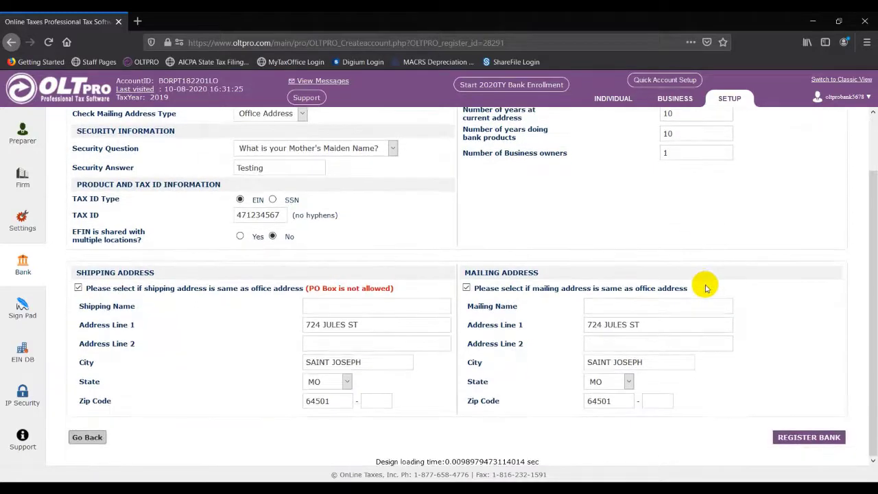
click(795, 438)
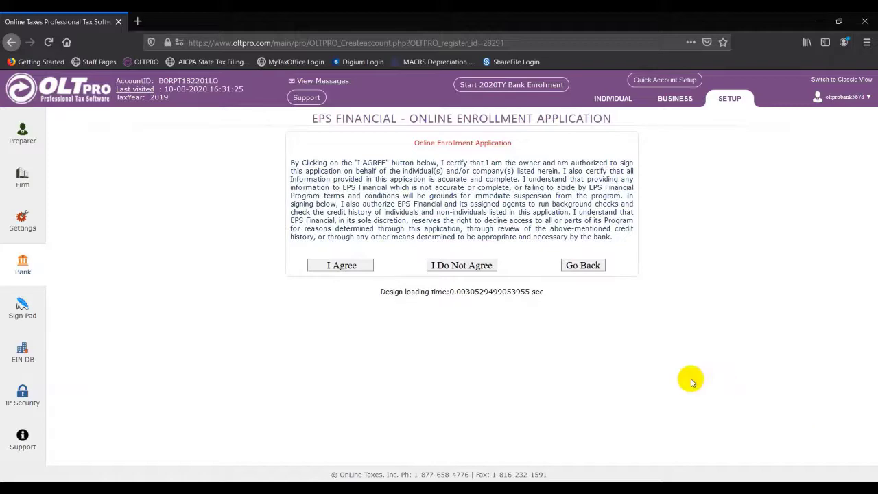
- Agree to the EPS online enrollment application and then to the ERO Agreement
click(353, 266)
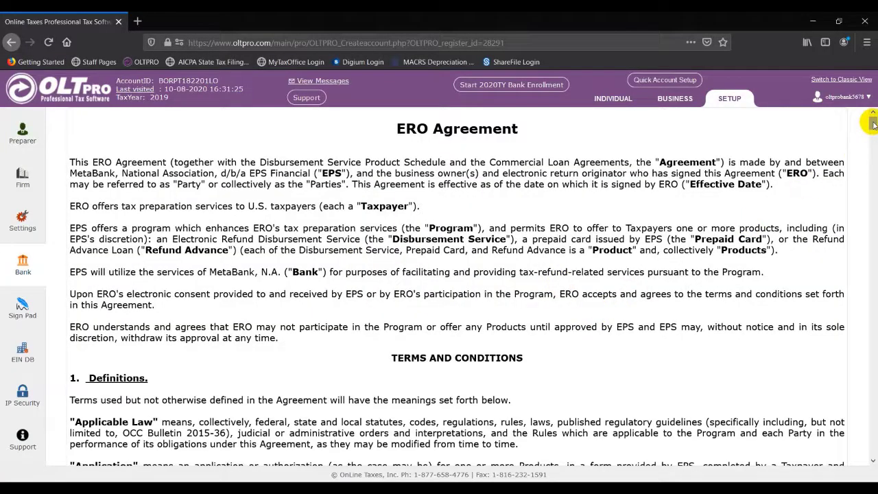
drag(873, 124, 873, 449)
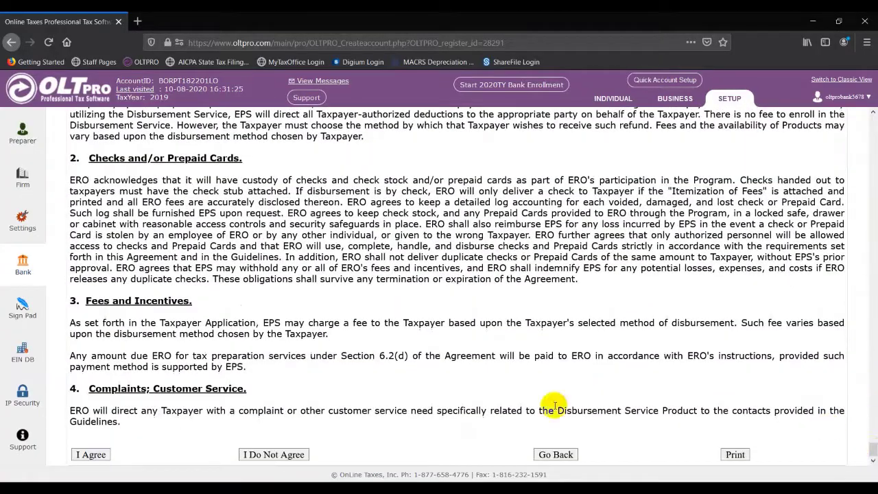
click(80, 454)
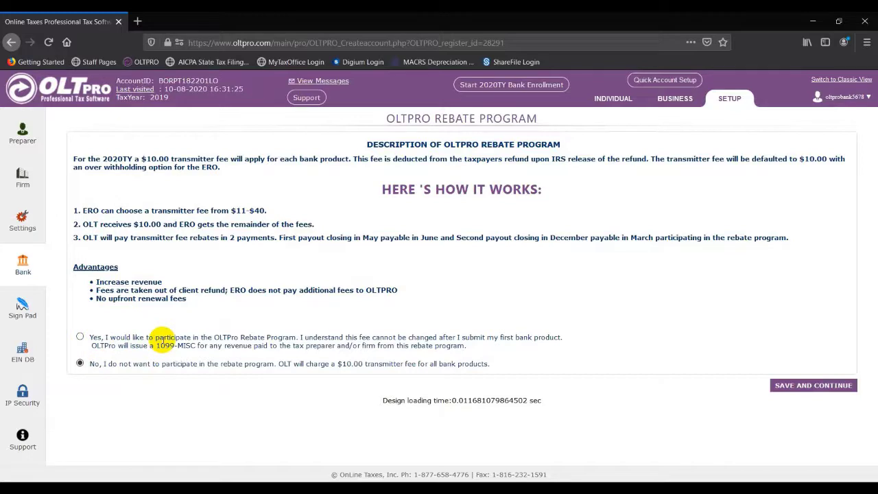
- Opt into the OLTPRO Rebate Program with a $40 2020TY transmitter fee and save
click(79, 336)
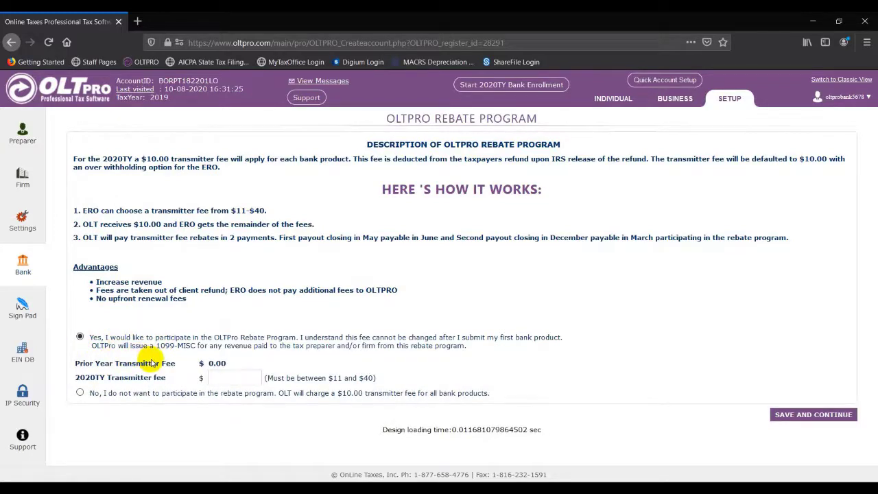
click(212, 378)
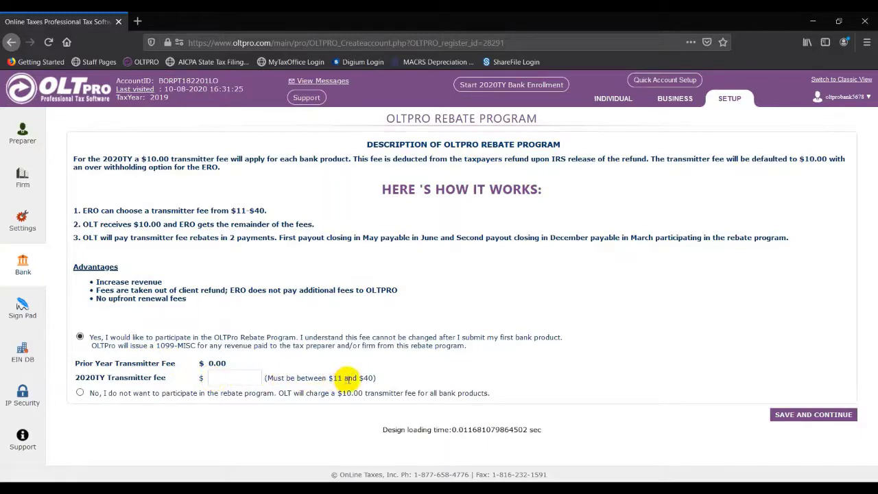
click(245, 378)
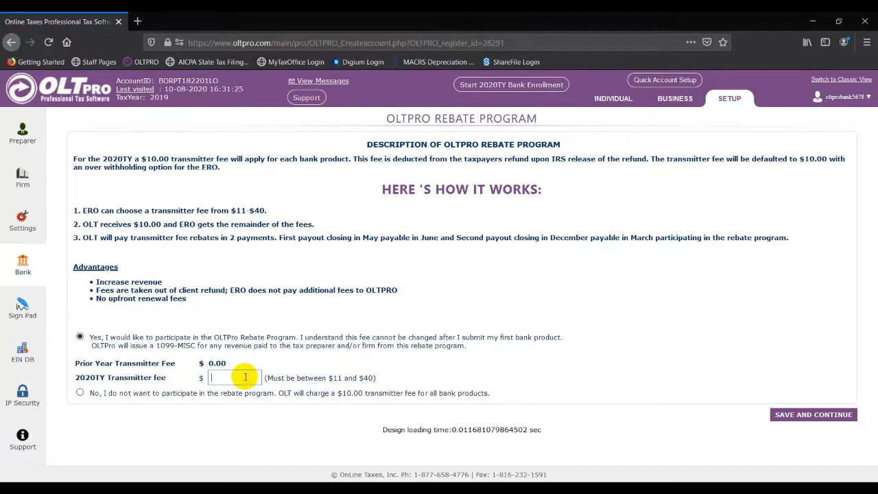
text(40)
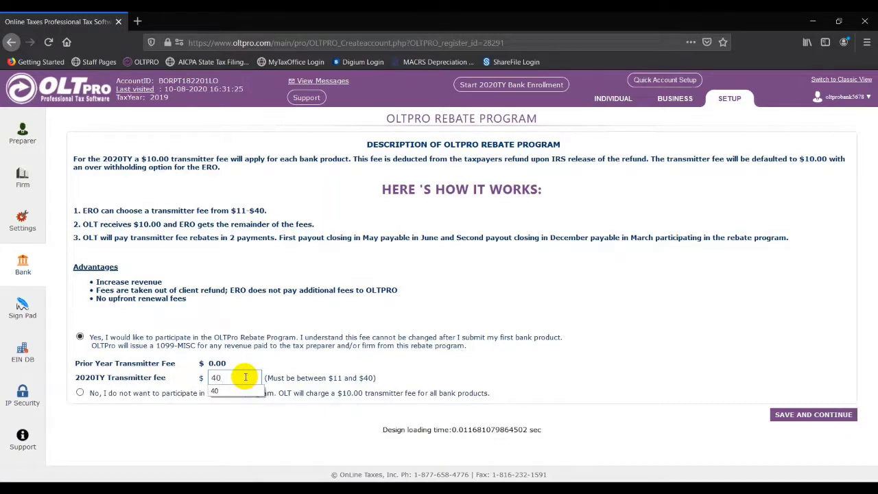
click(289, 374)
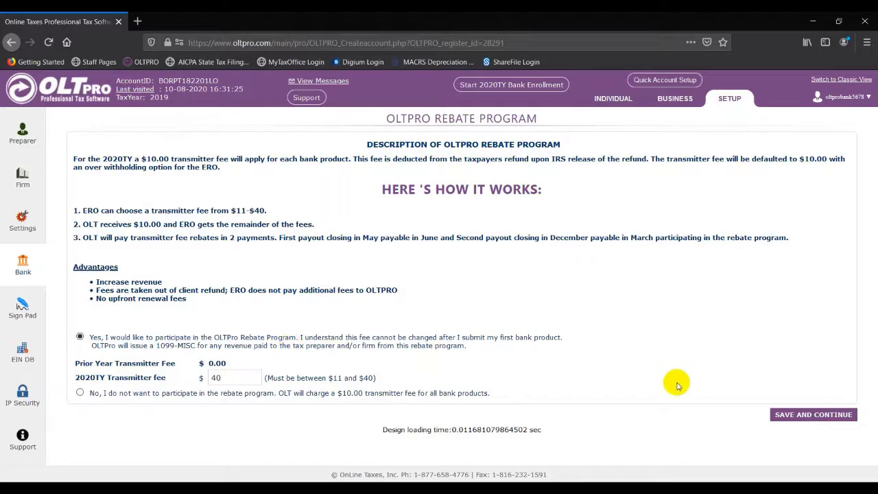
click(779, 416)
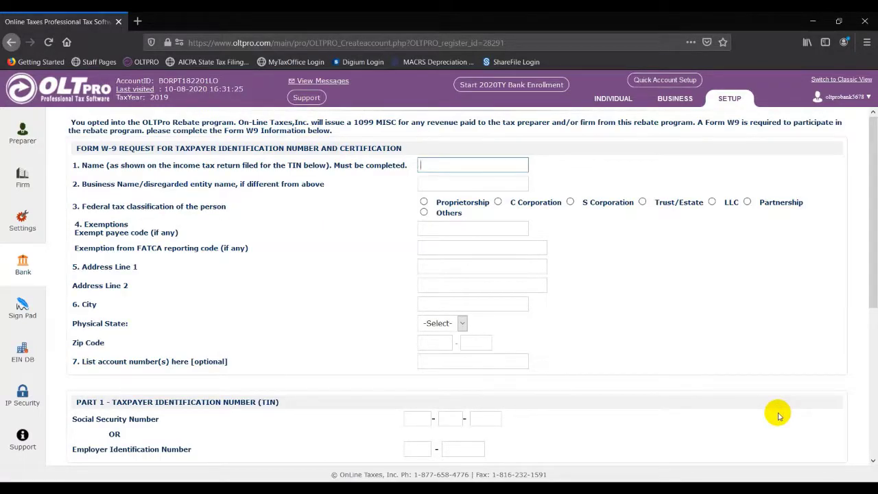
- Enter the taxpayer's name, Tax Company as business name, and Proprietorship classification on the W-9
text(Kyle Test)
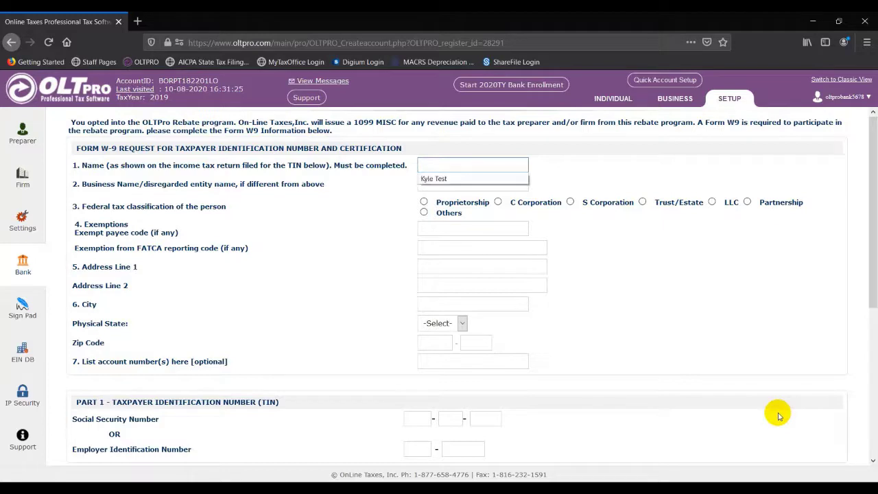
key(Tab)
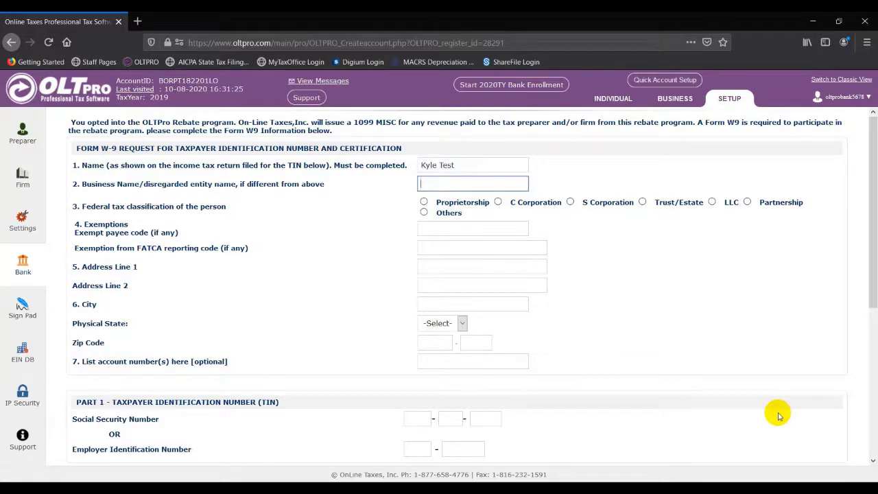
key(Down)
key(Down)
key(Return)
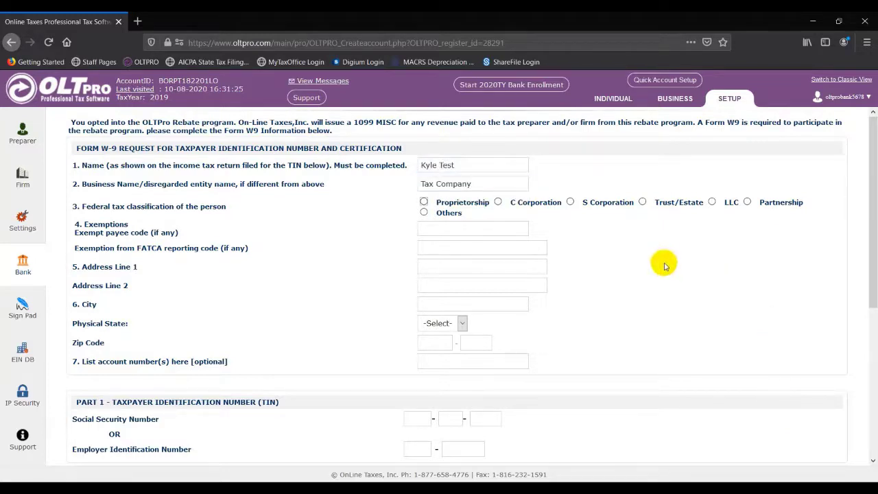
click(424, 202)
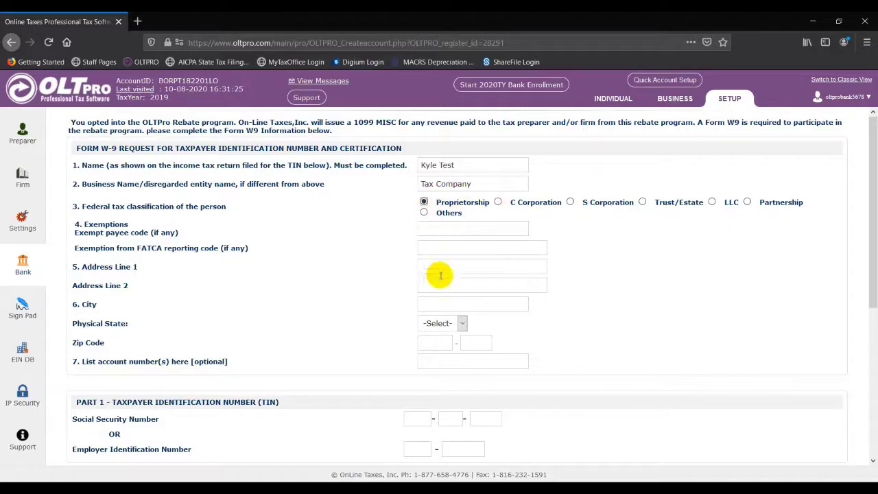
- Fill the saved street address and zip code 64501 with its city and state
click(439, 269)
key(Down)
key(Return)
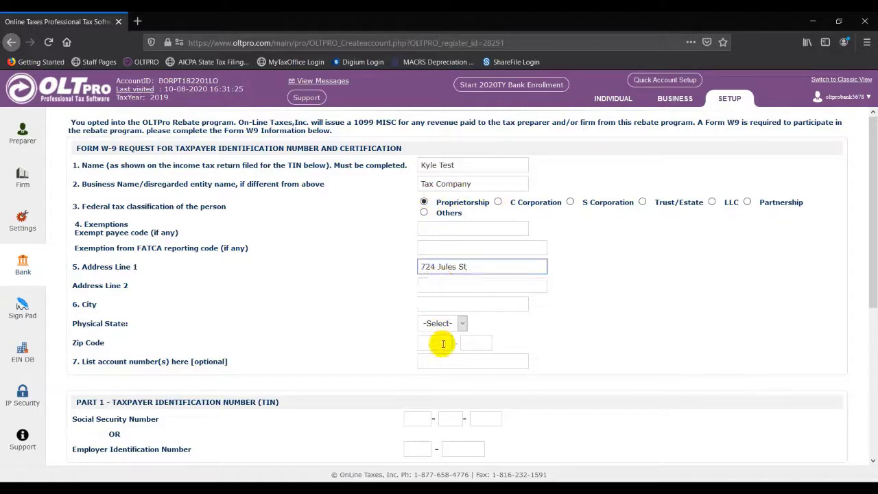
click(442, 343)
text(64)
key(Down)
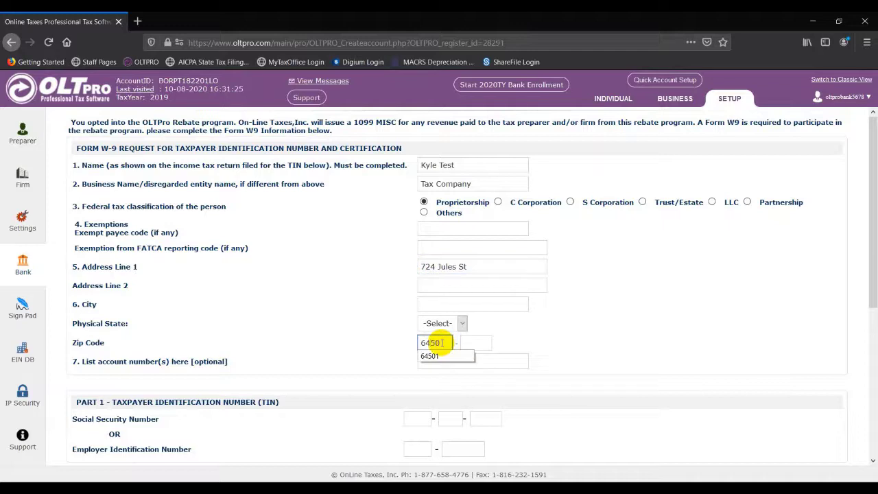
key(Return)
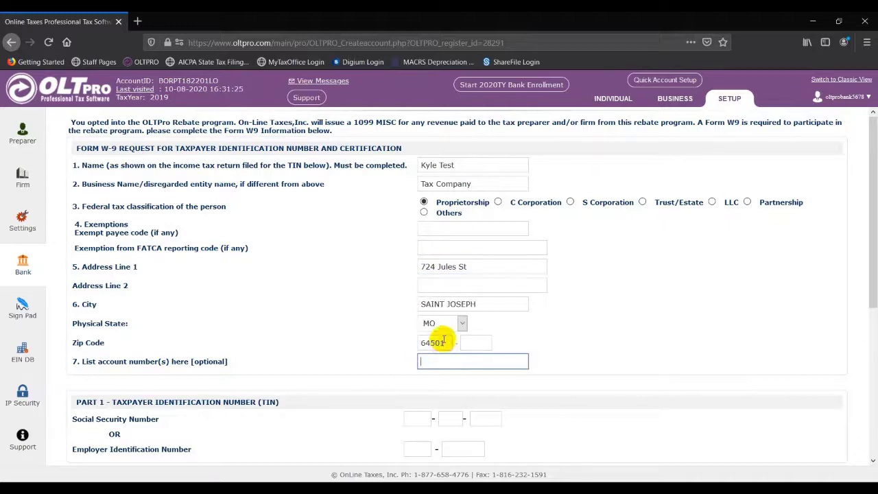
scroll(438, 354, down, 2)
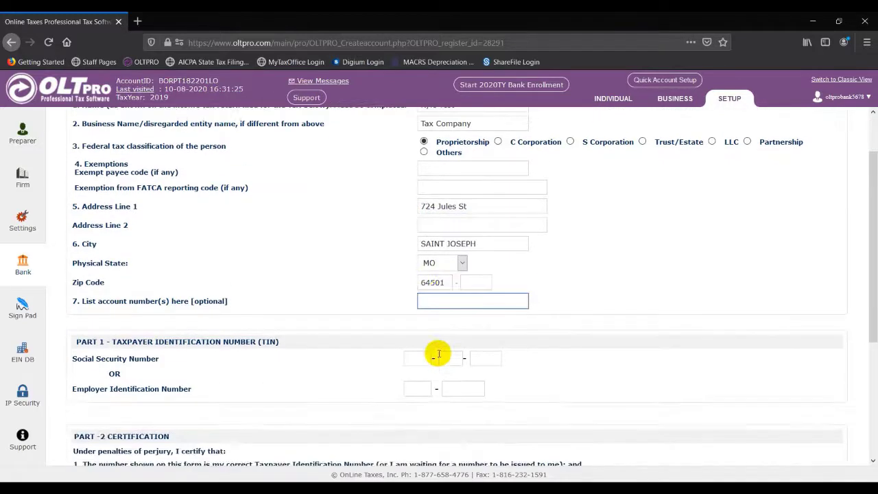
- Fill the employer identification number from the saved suggestion
click(423, 389)
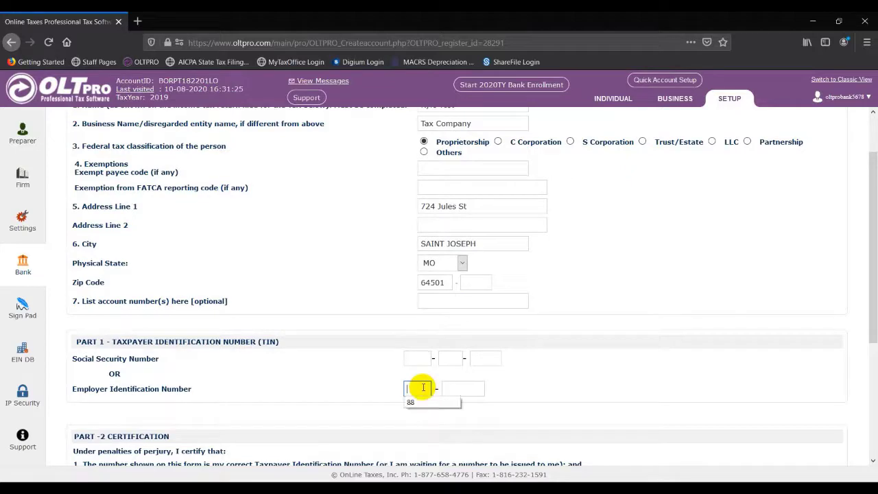
key(Down)
key(Tab)
key(Down)
key(Down)
- Enter the signer's first and last name, then save the W-9
key(Tab)
scroll(421, 389, down, 3)
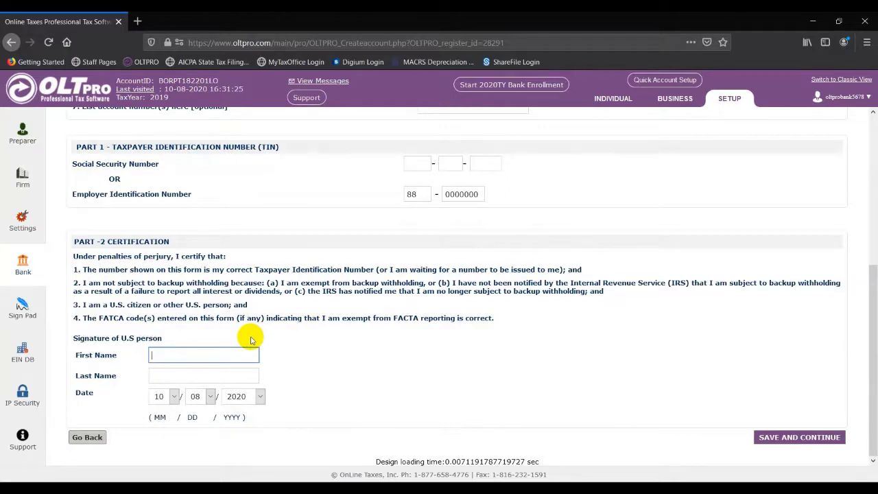
text(Kyle)
key(Tab)
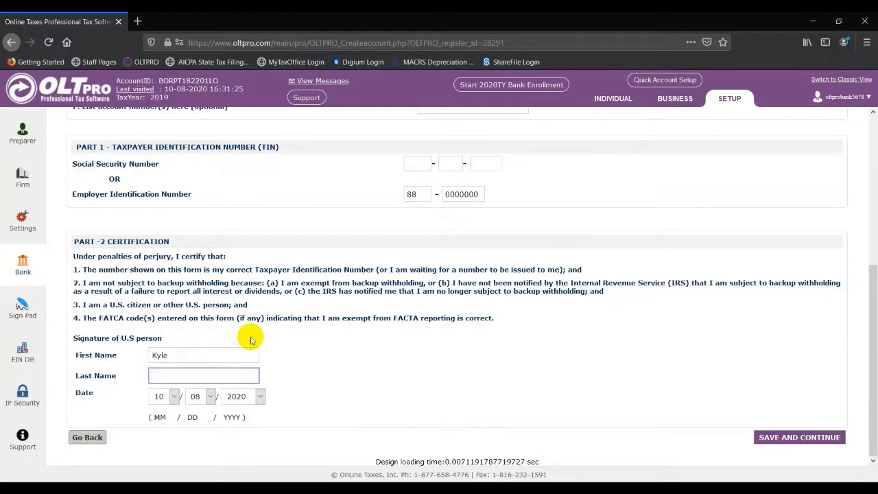
text(T)
key(Down)
key(Tab)
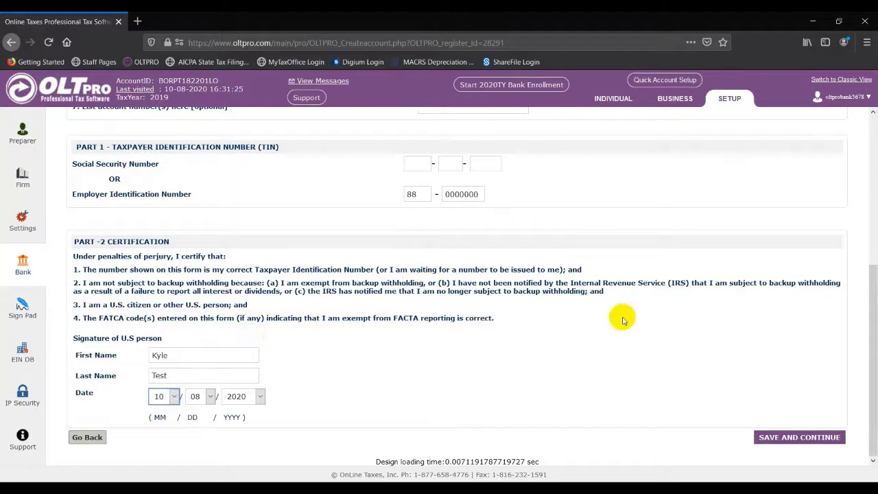
click(766, 438)
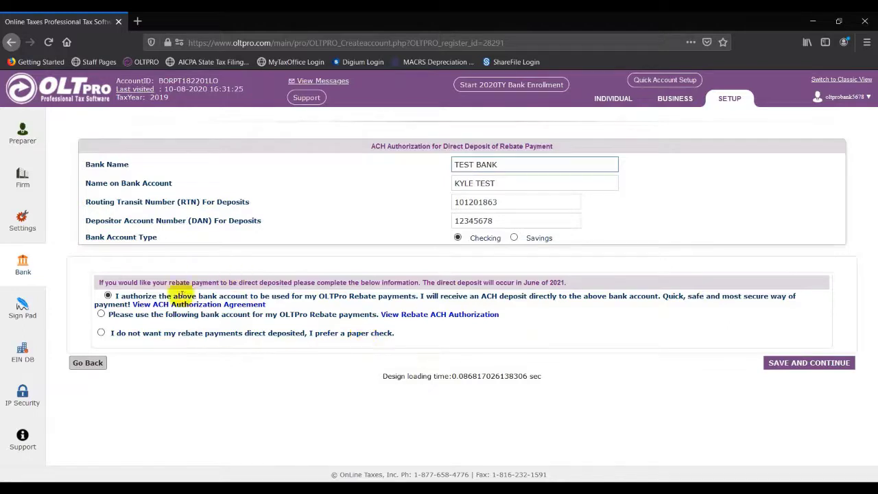
- Authorize the existing TEST BANK account for rebate direct deposits and save
click(101, 314)
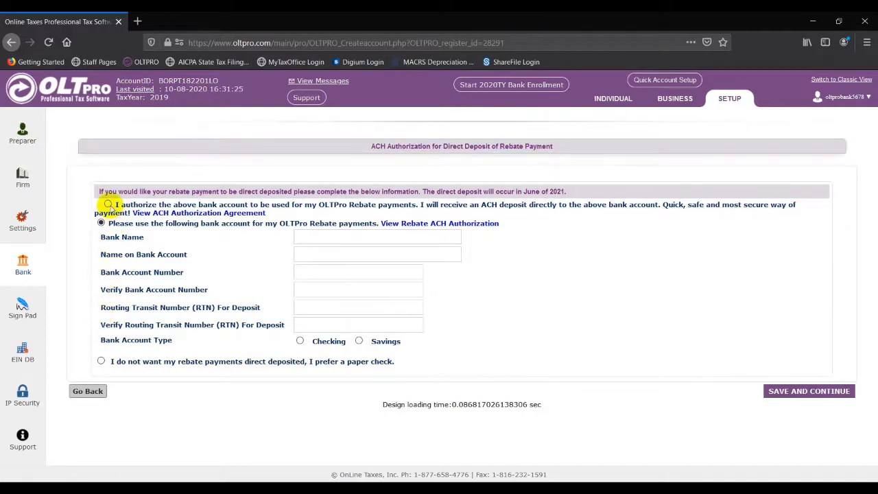
click(108, 204)
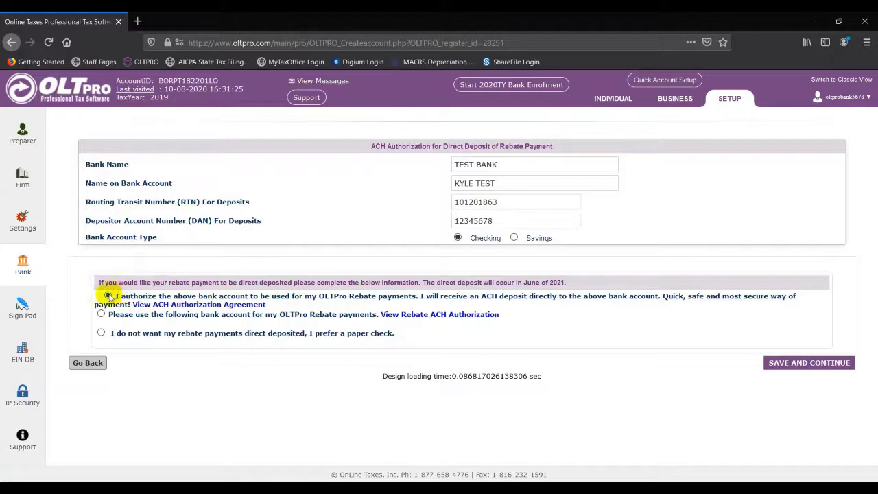
click(809, 368)
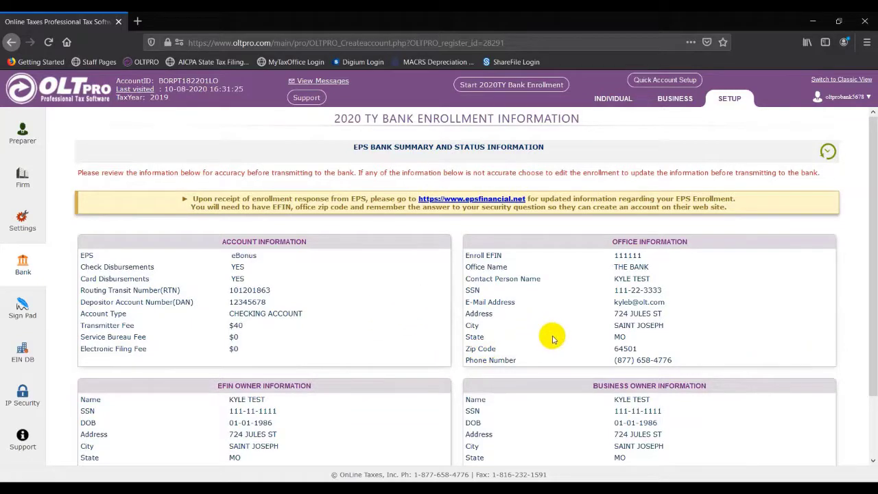
- Review the 2020 TY enrollment summary and transmit the EPS bank enrollment
scroll(553, 340, down, 2)
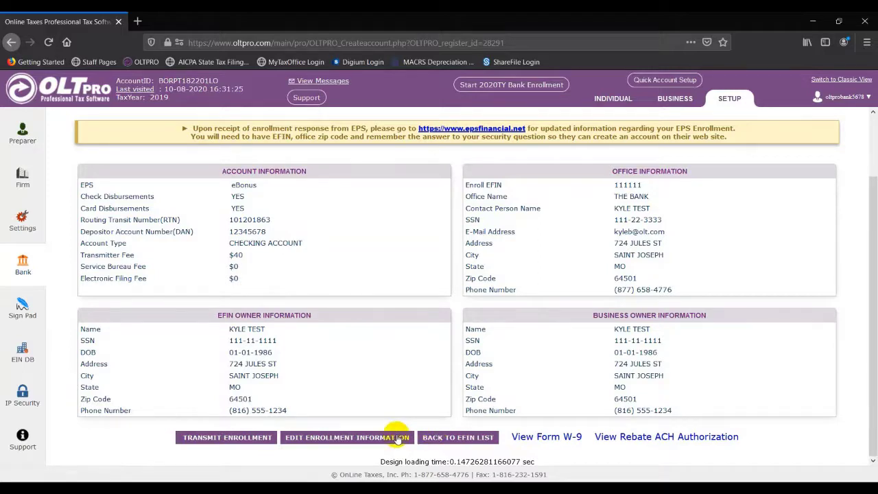
click(258, 438)
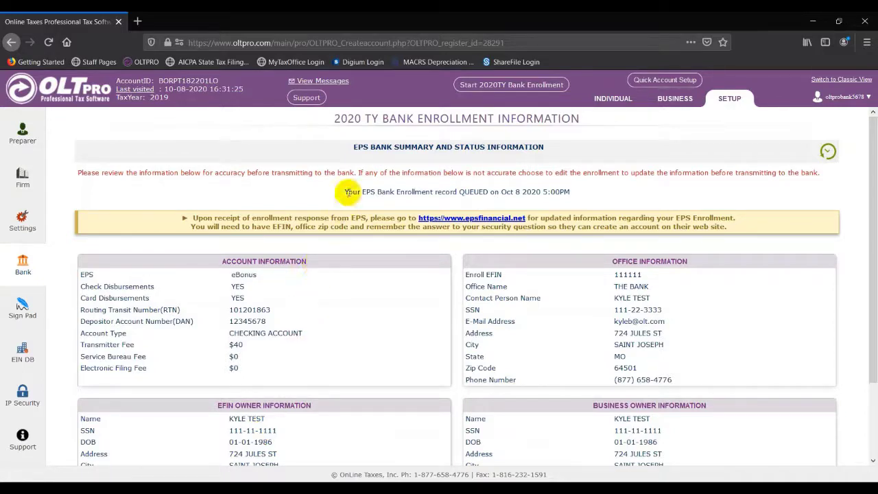
- Highlight the status line showing the enrollment QUEUED on Oct 8 2020 at 5:00PM
drag(345, 192, 569, 199)
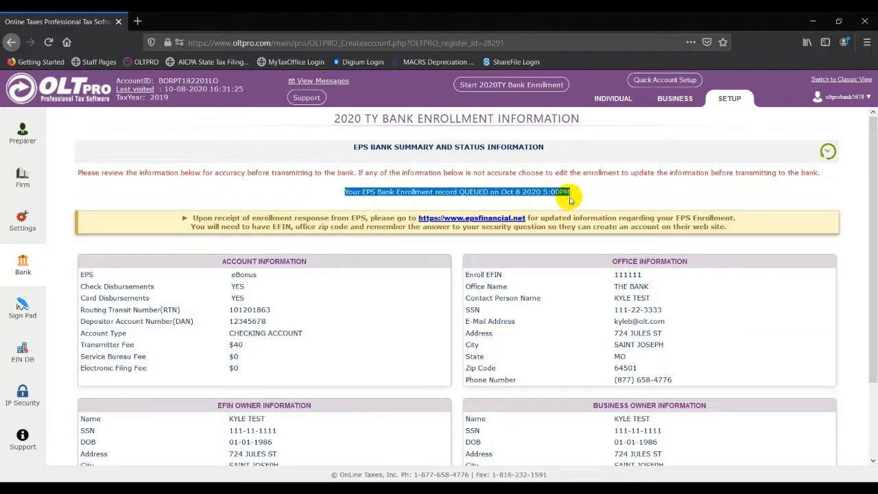